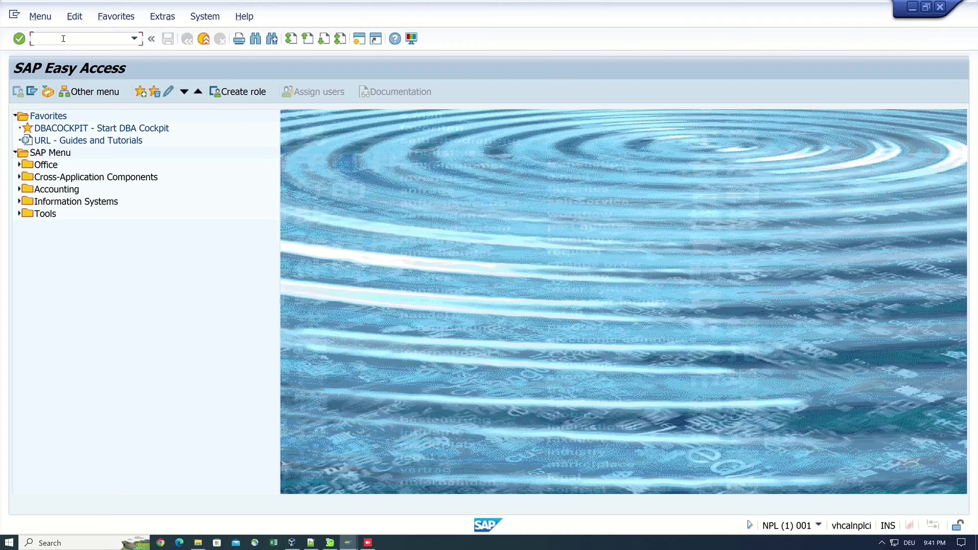
Start the Object Navigator (SE80) from the SAP command field
type("/nse80")
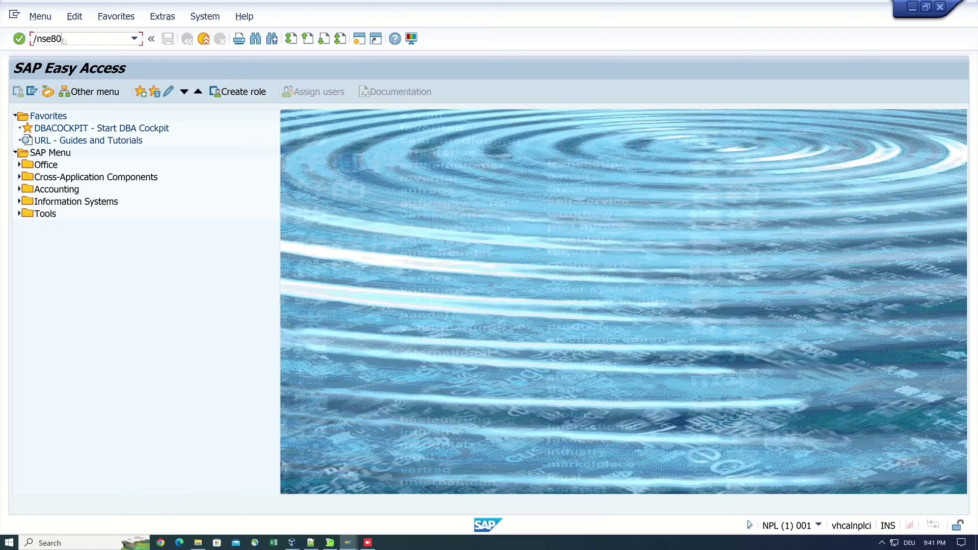
key("Return")
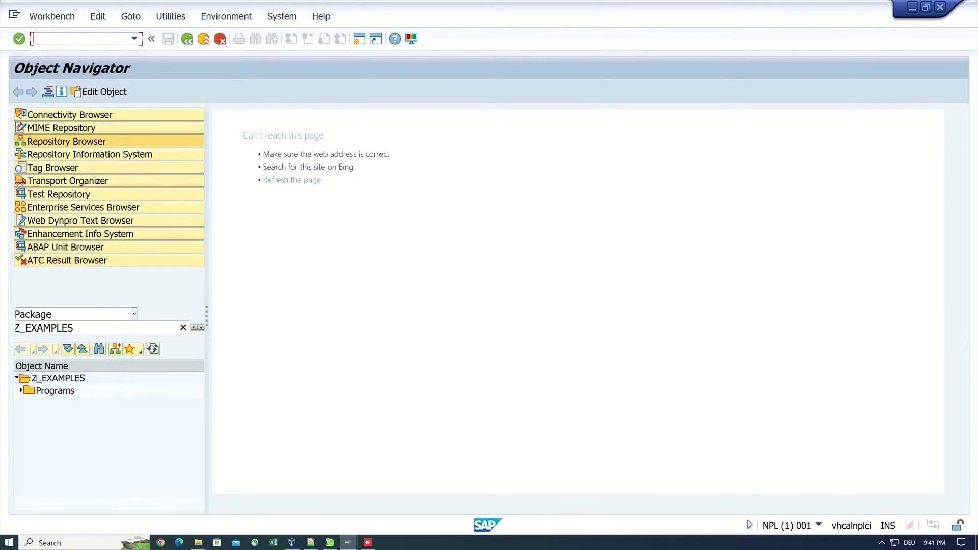
Expand Z_EXAMPLES > Programs and open report Z_ALV_INSCREEN in the ABAP Editor
left_click(54, 380)
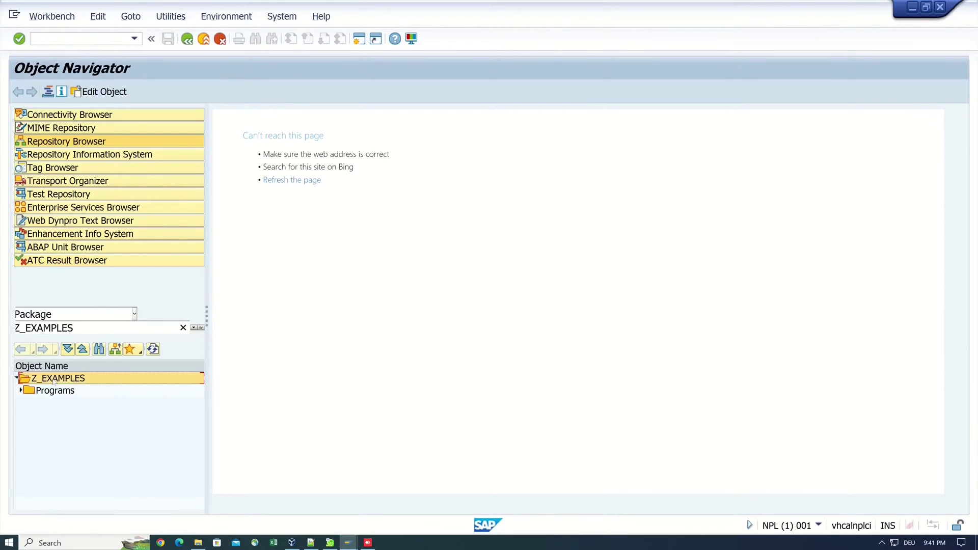
left_click(21, 391)
scroll(73, 399, "down", 5)
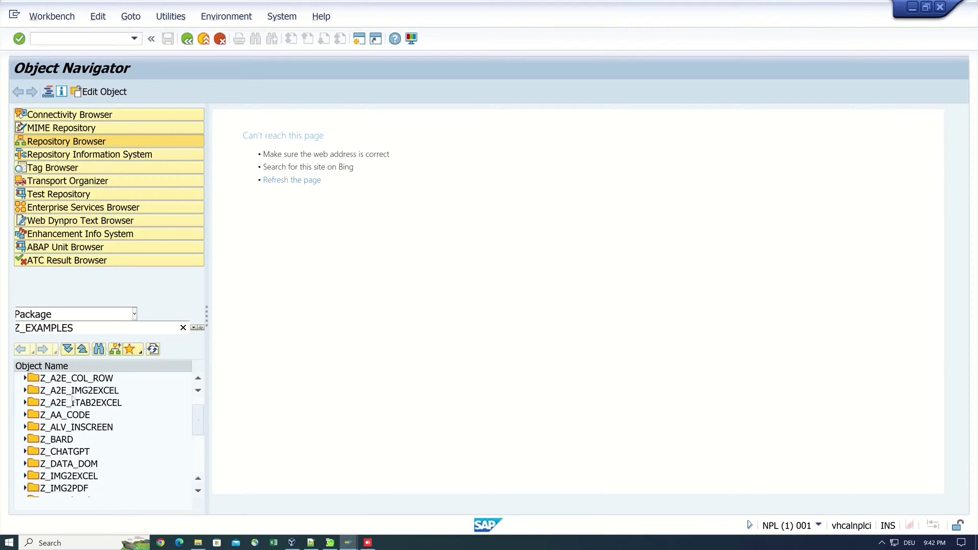
scroll(73, 399, "down", 7)
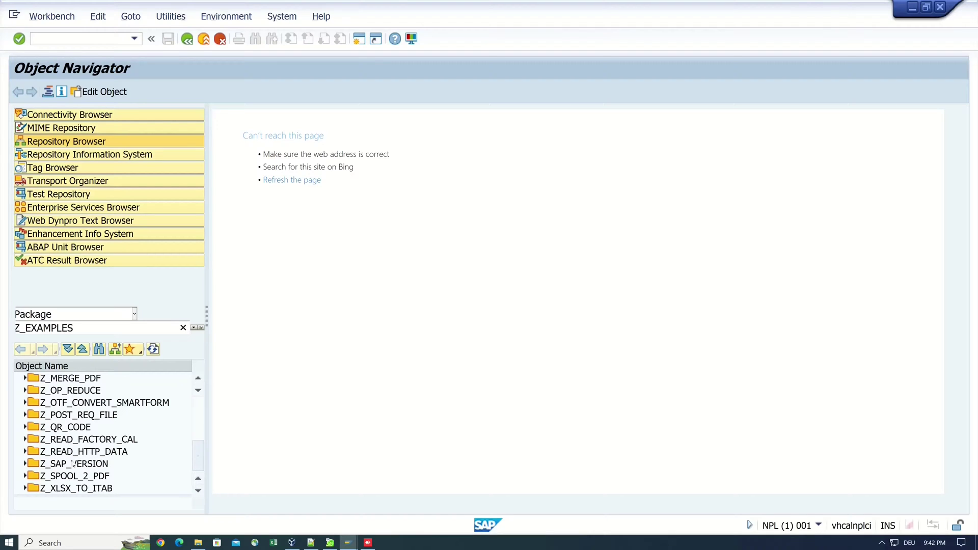
scroll(74, 465, "up", 5)
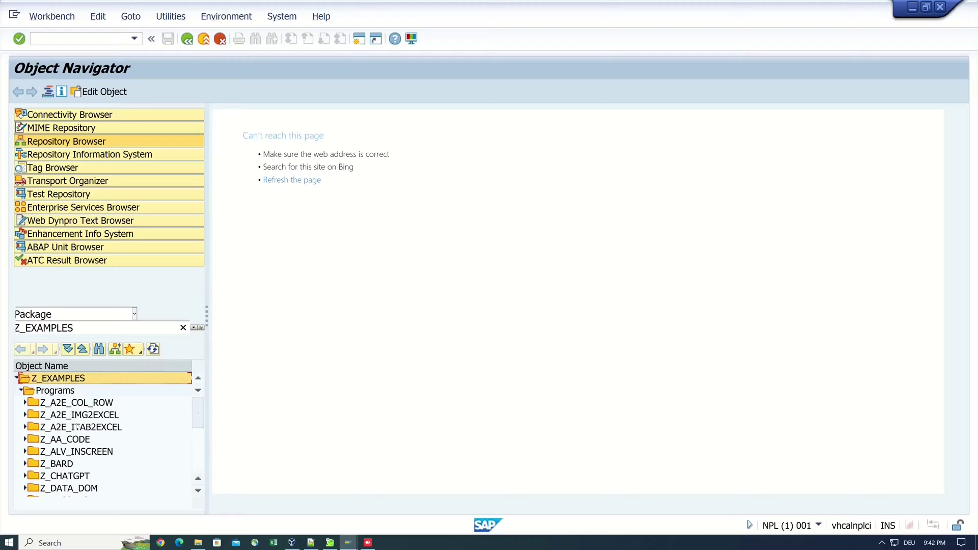
scroll(78, 426, "down", 2)
scroll(78, 427, "up", 2)
scroll(87, 423, "down", 5)
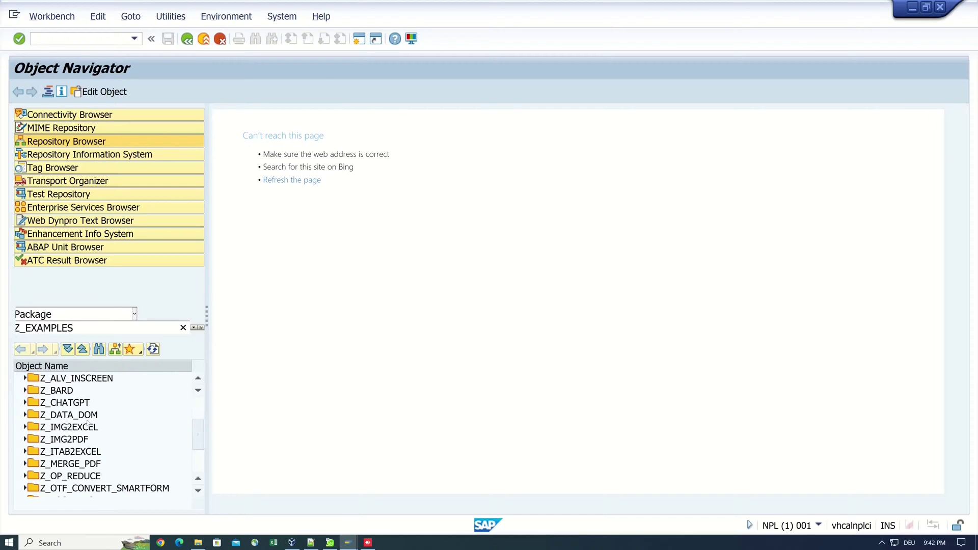
scroll(87, 427, "up", 5)
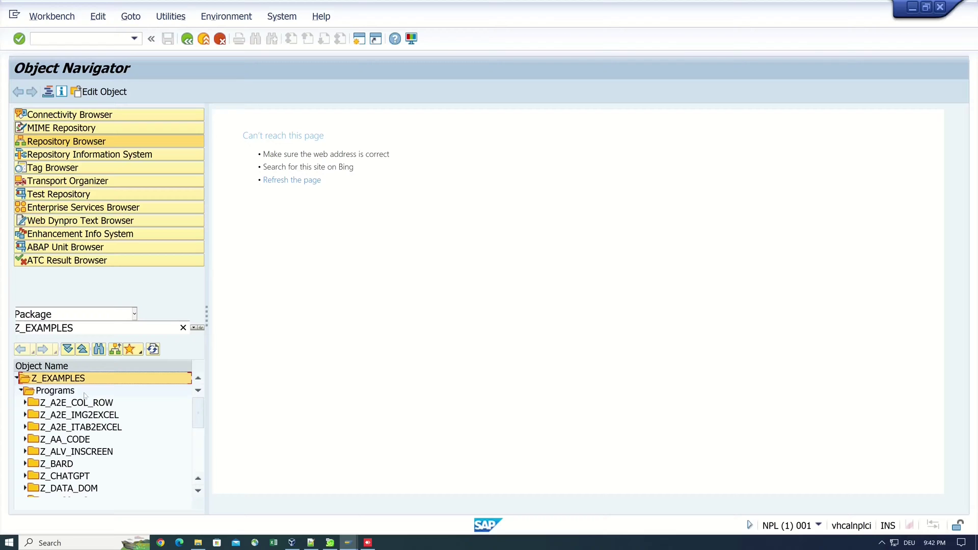
double_click(76, 452)
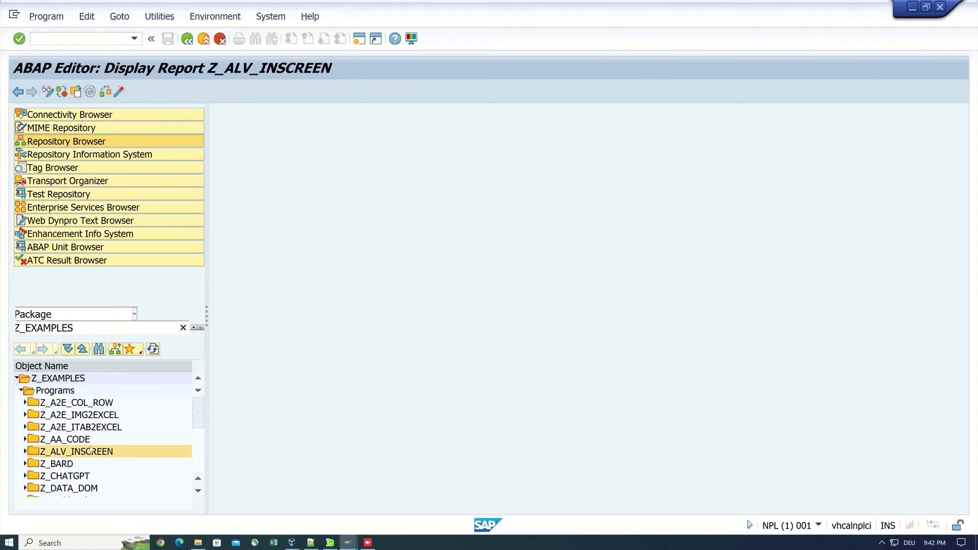
scroll(400, 394, "down", 20)
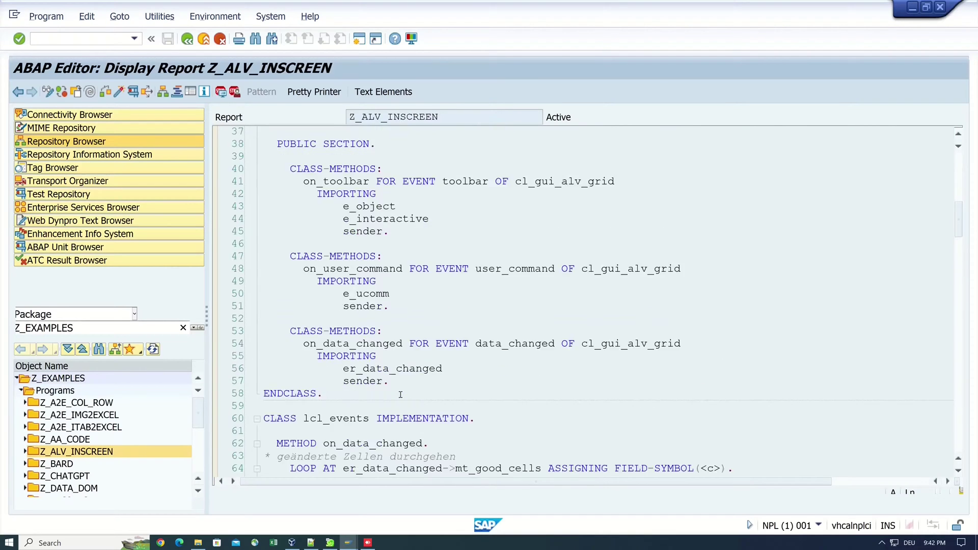
scroll(399, 360, "up", 20)
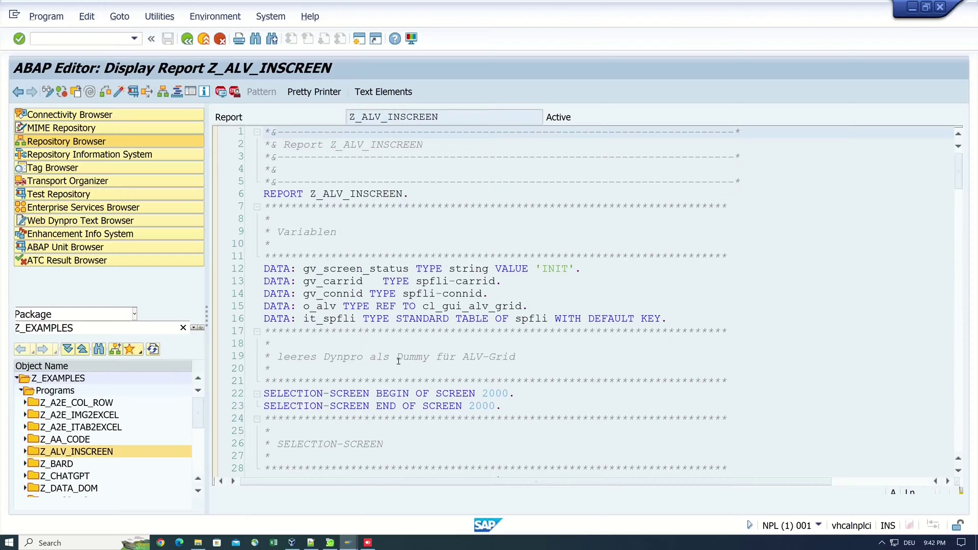
Search the web for sap-mass-abap-download-program and open its GitHub repository result
left_click(923, 8)
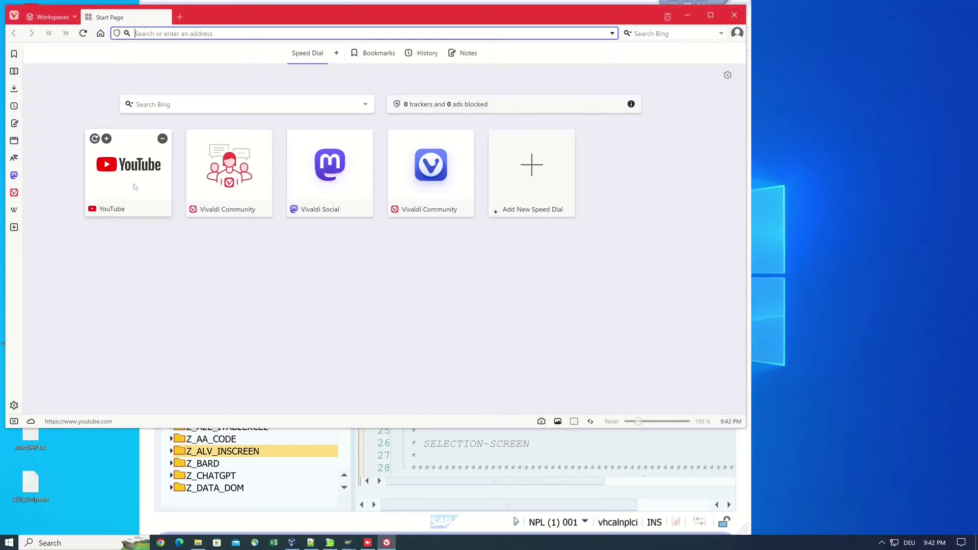
left_click_drag(245, 8, 305, 38)
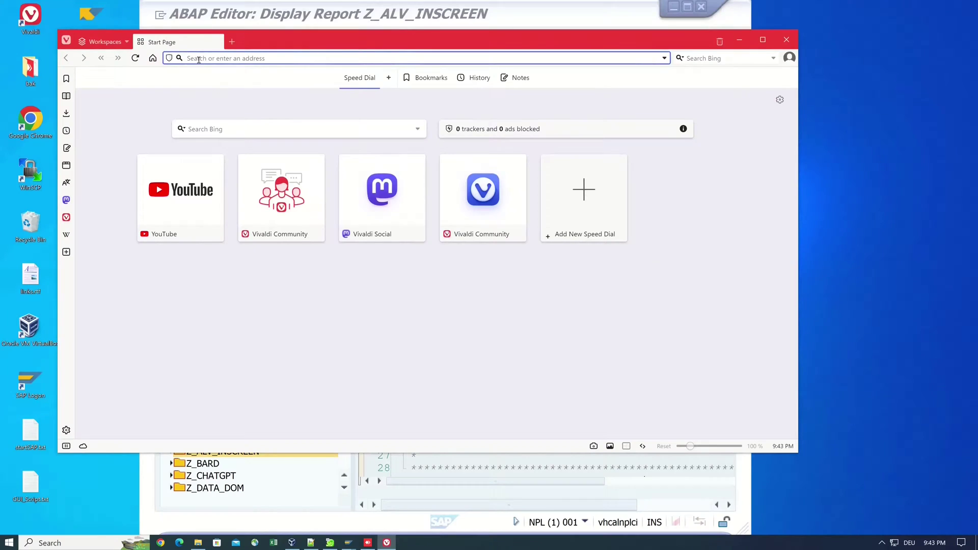
type("sap-mass-")
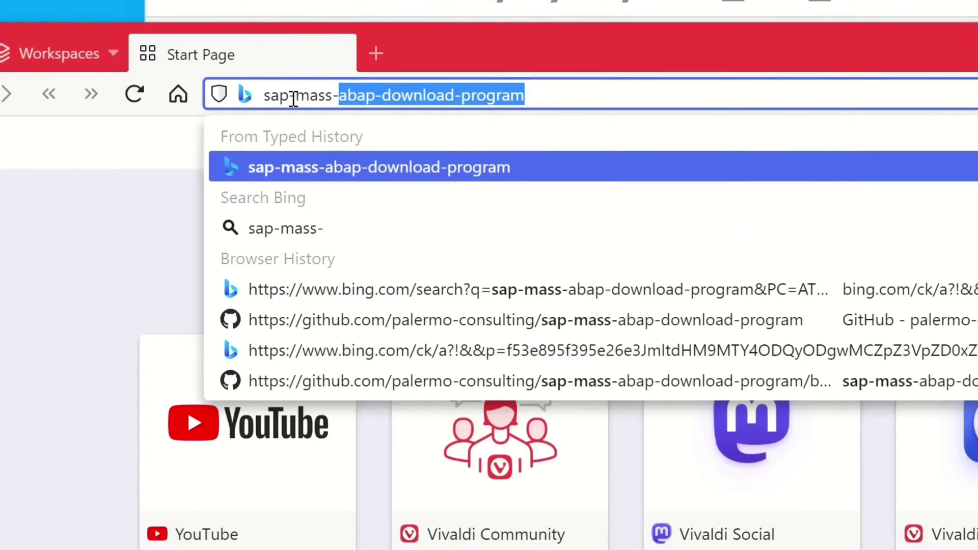
type("abap-downloa")
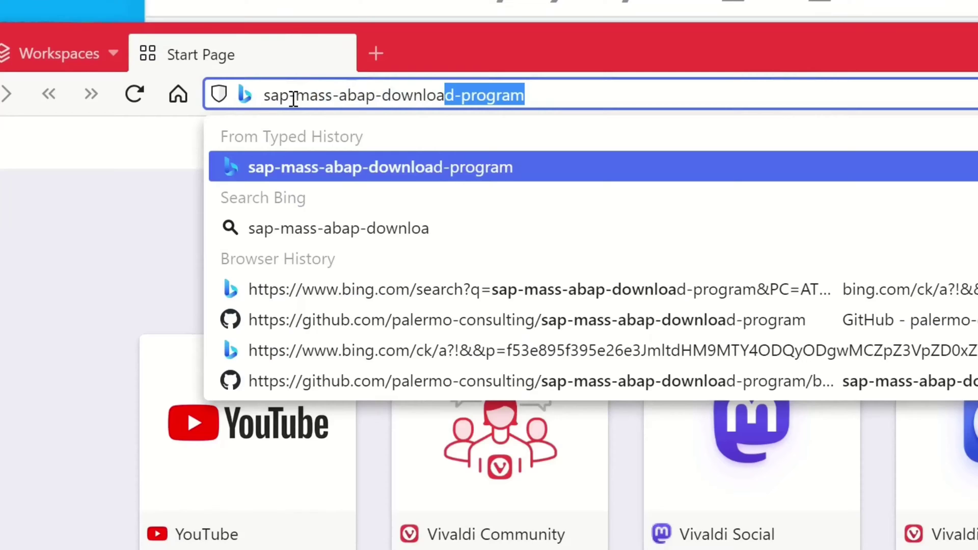
type("d-programm")
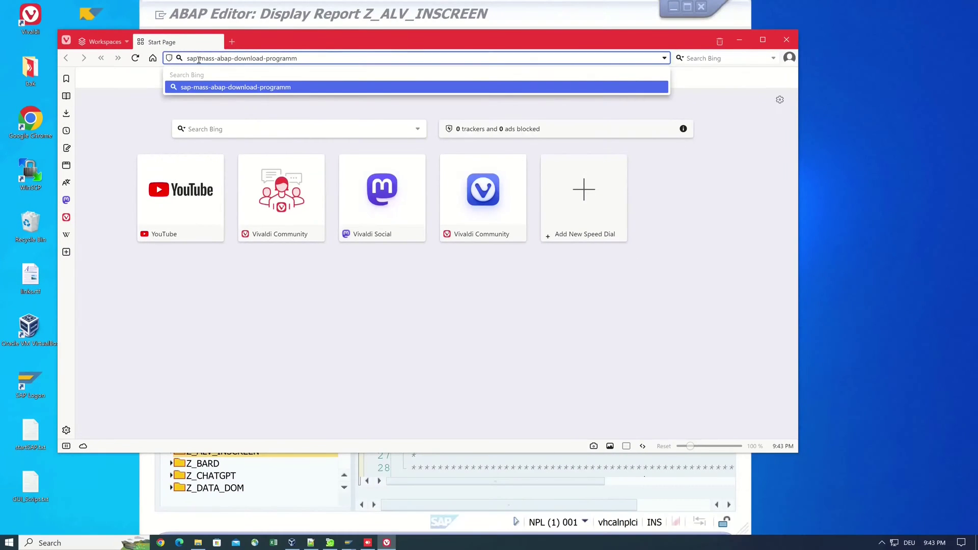
key("BackSpace")
key("Return")
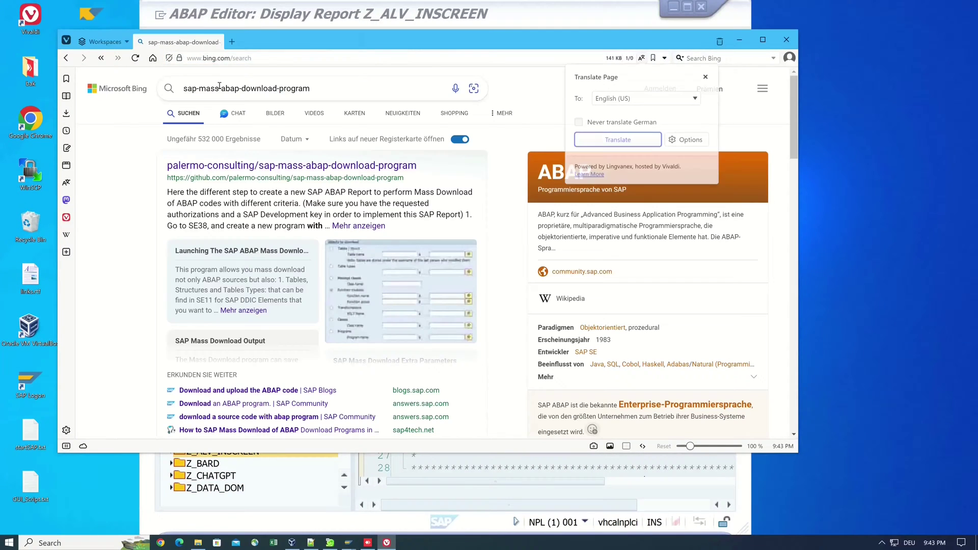
mouse_move(228, 169)
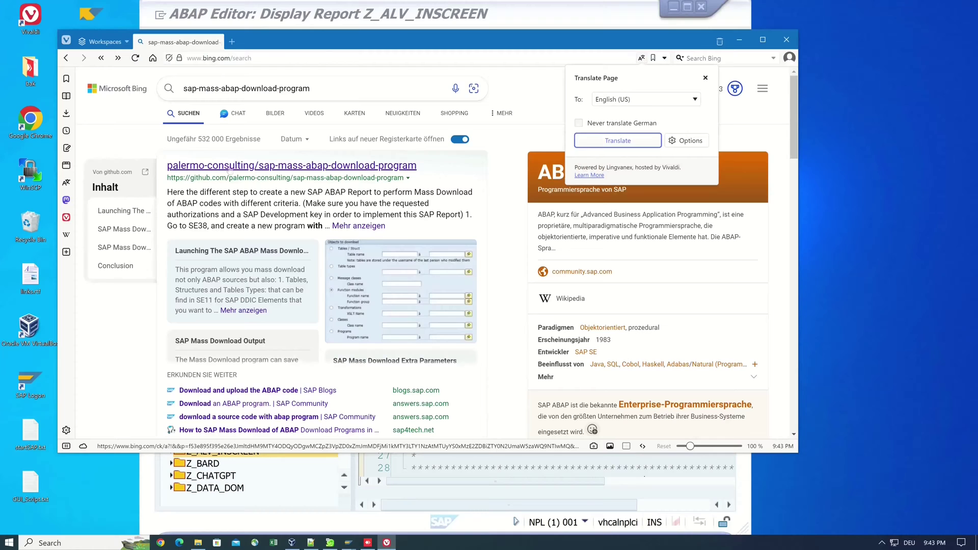
left_click(293, 166)
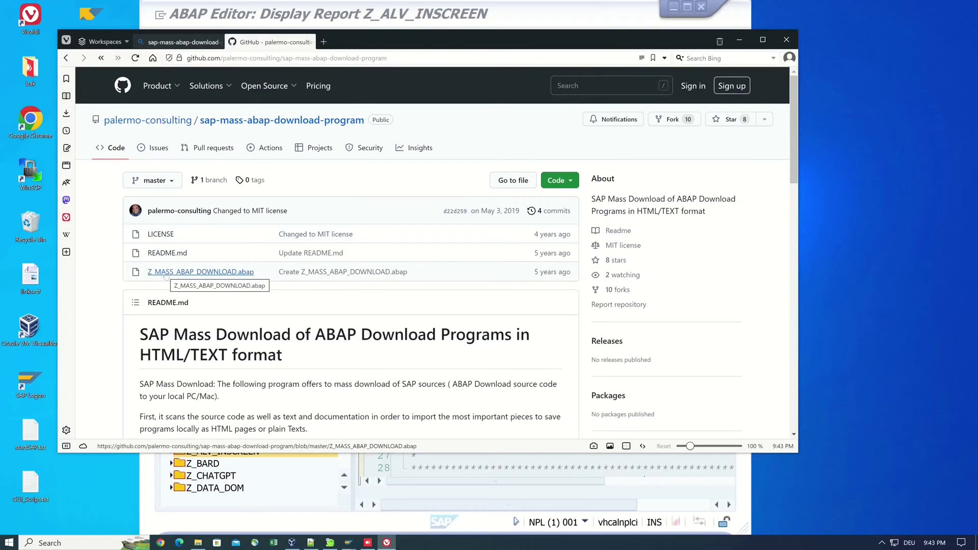
Open Z_MASS_ABAP_DOWNLOAD.abap on GitHub, look over its header, and copy the raw contents
left_click(166, 273)
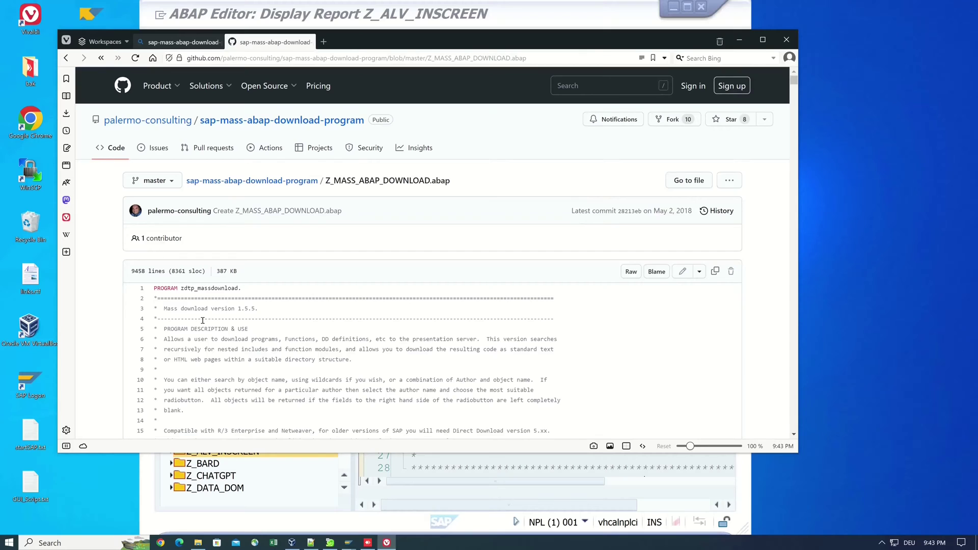
scroll(202, 319, "down", 4)
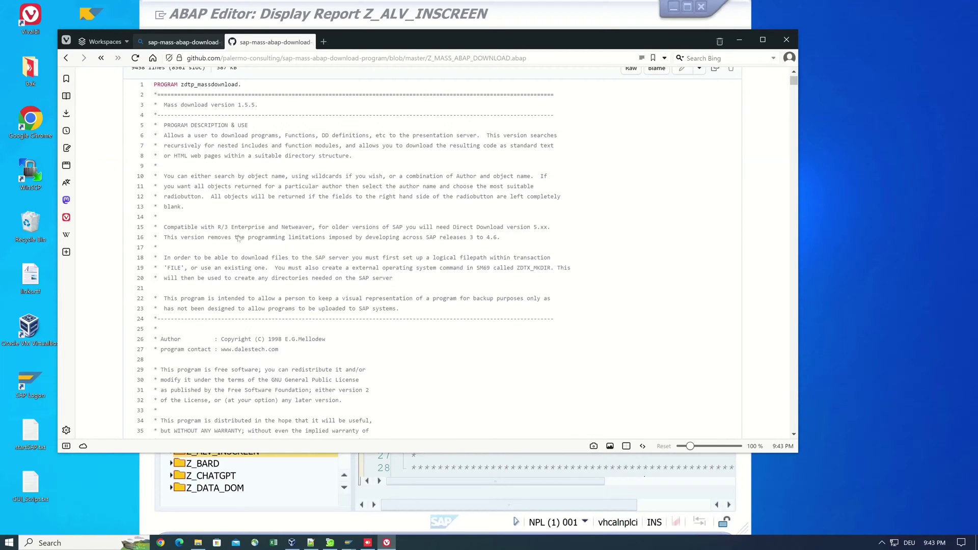
left_click_drag(222, 339, 326, 339)
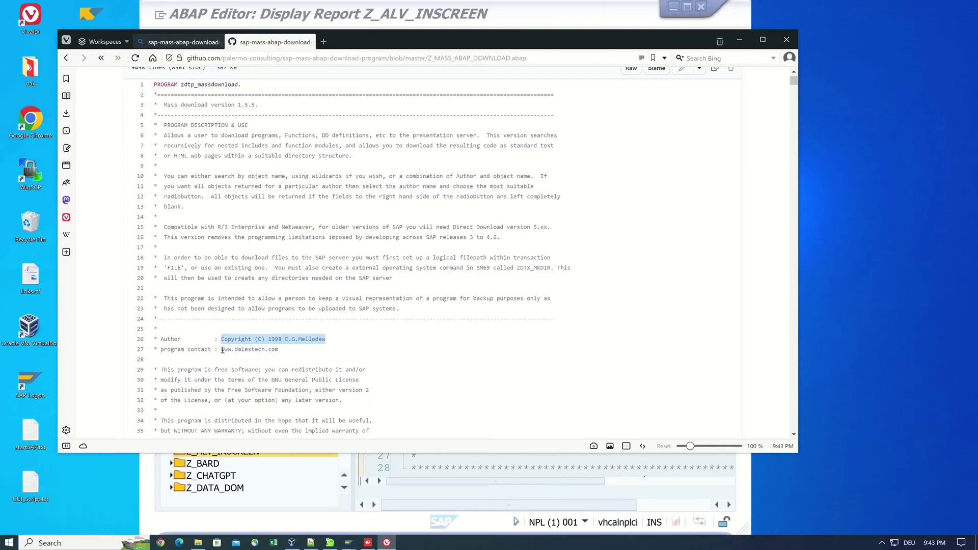
left_click_drag(223, 350, 281, 351)
scroll(280, 355, "down", 14)
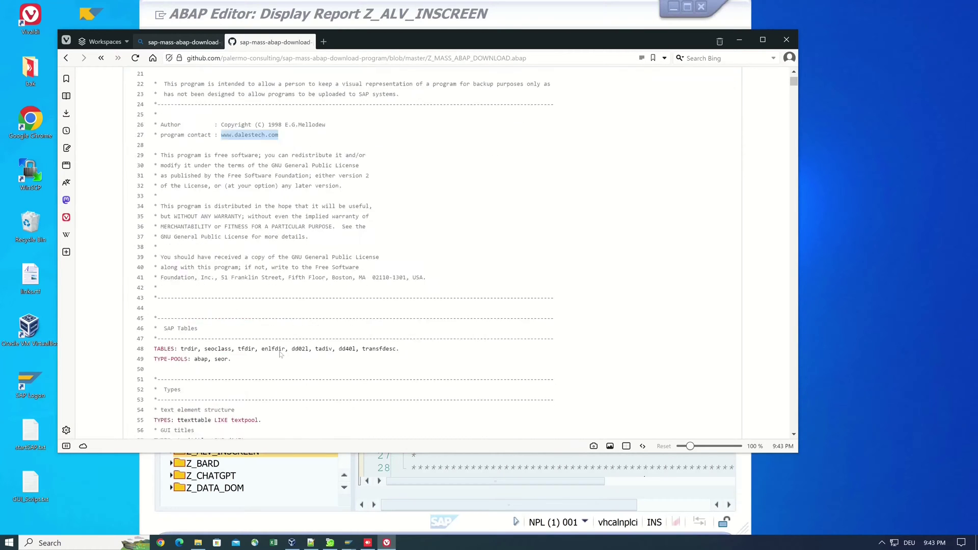
scroll(280, 356, "down", 10)
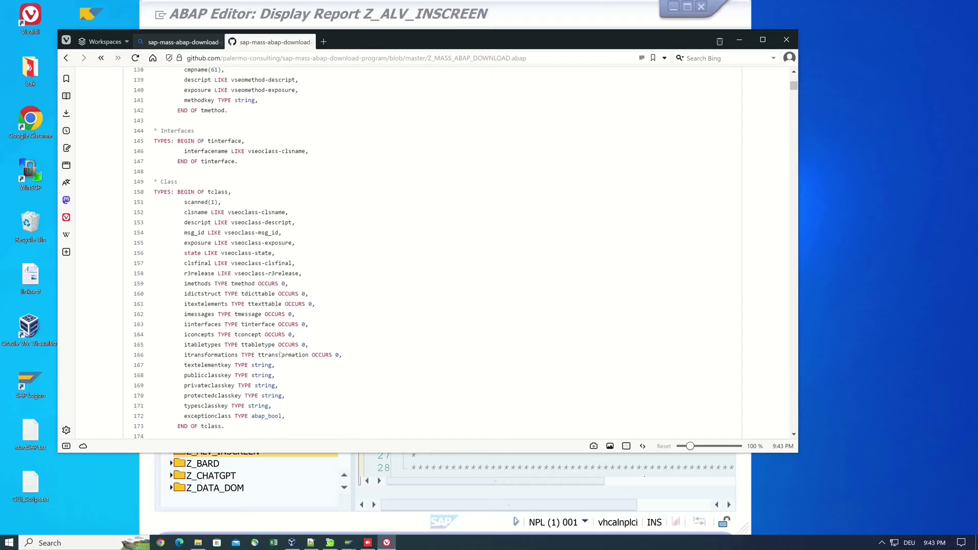
scroll(281, 355, "up", 8)
scroll(280, 355, "up", 20)
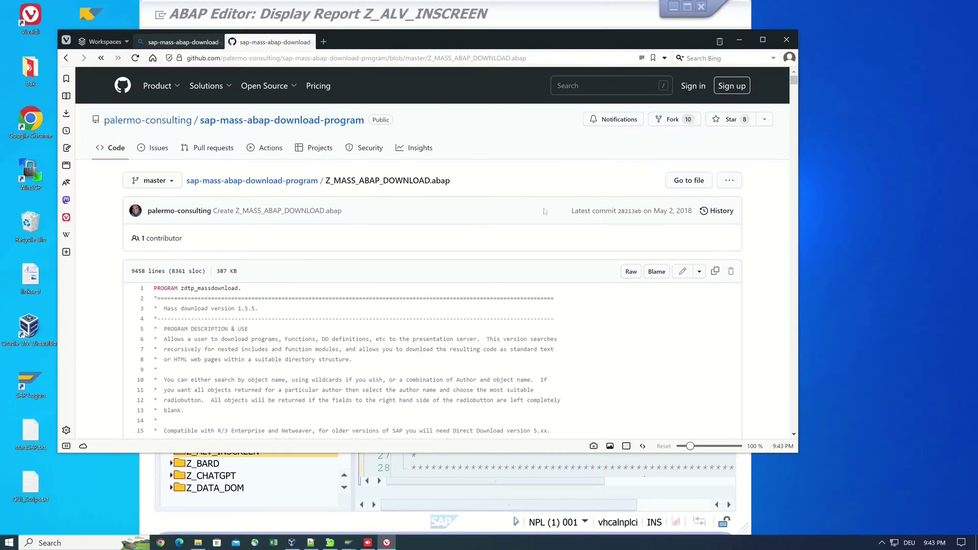
left_click(716, 273)
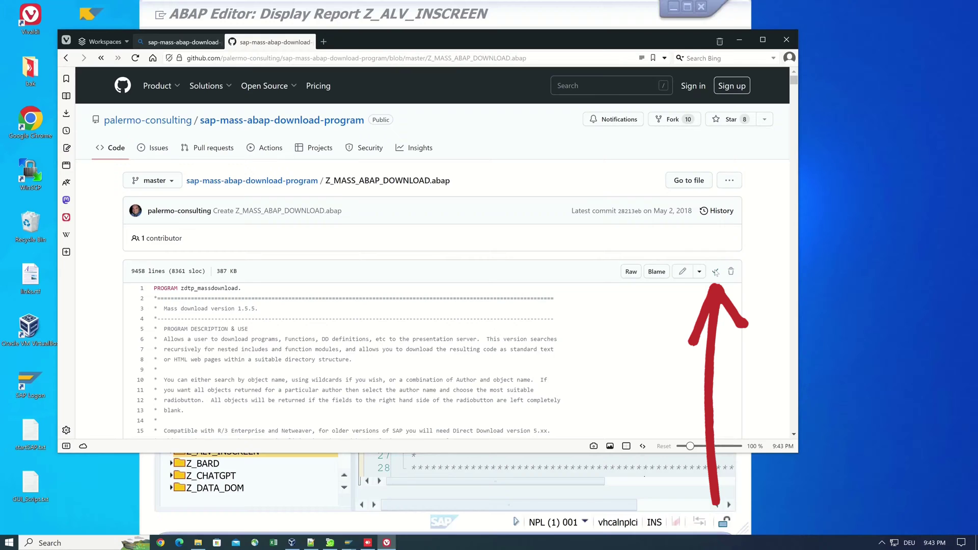
Create executable program Z_MASS_DOWNLOAD in package Z_EXAMPLES under a workbench request
left_click(377, 486)
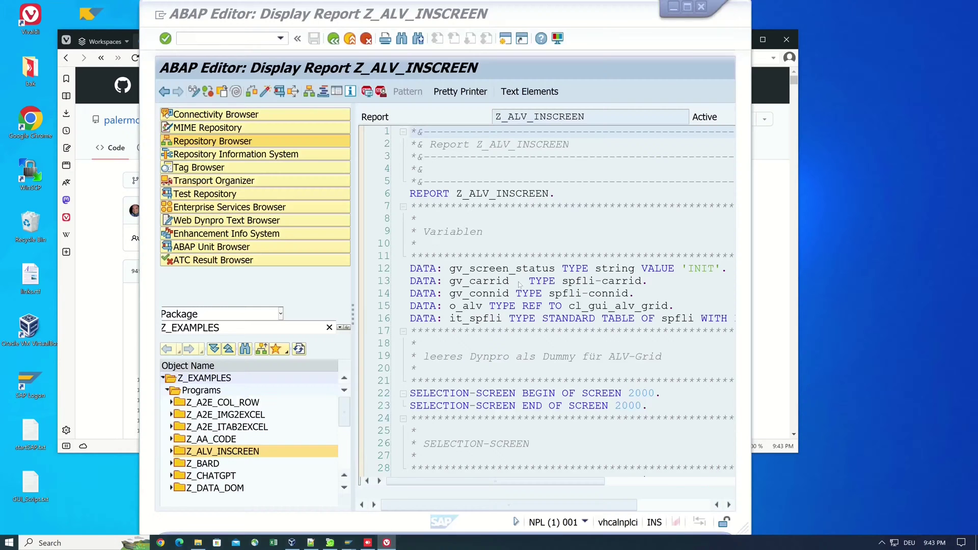
left_click(687, 7)
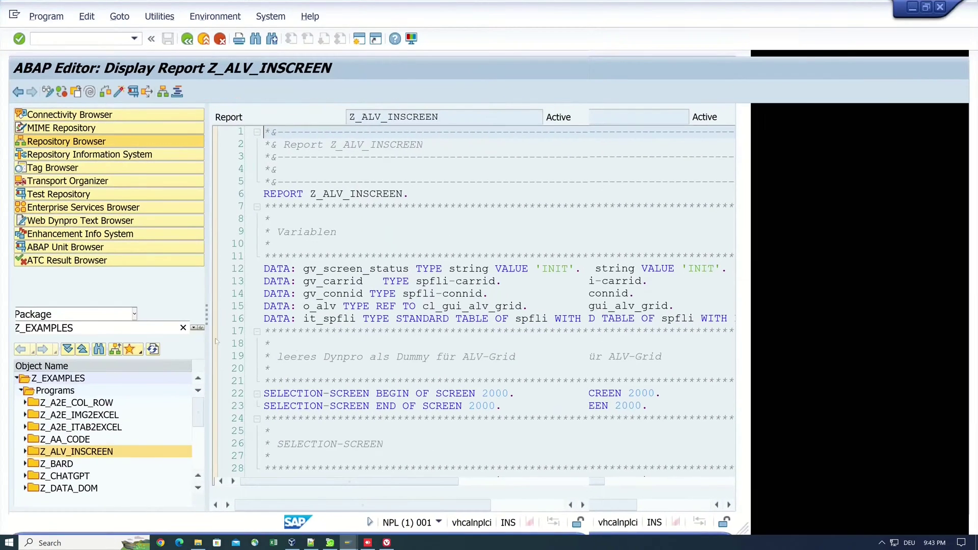
right_click(67, 390)
left_click(92, 398)
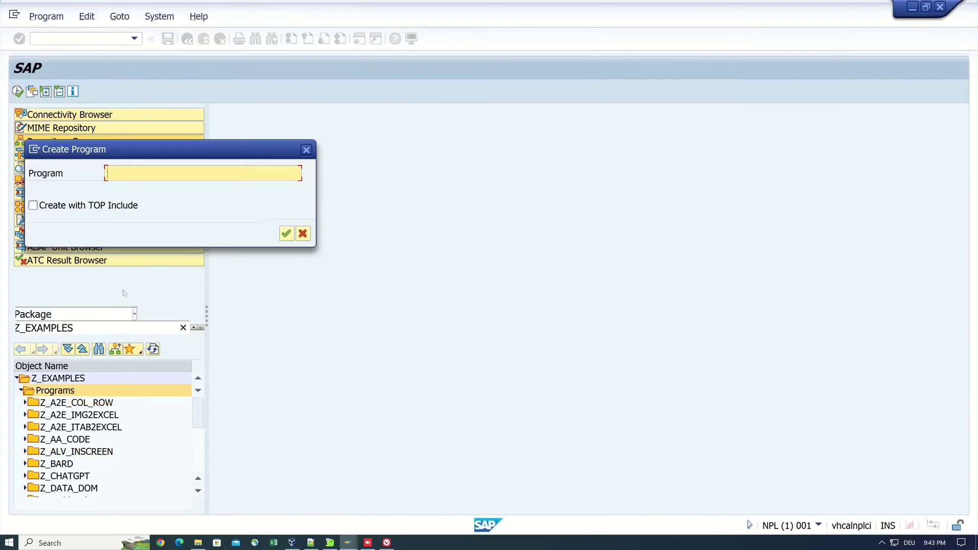
type("z_mass_download")
left_click(286, 233)
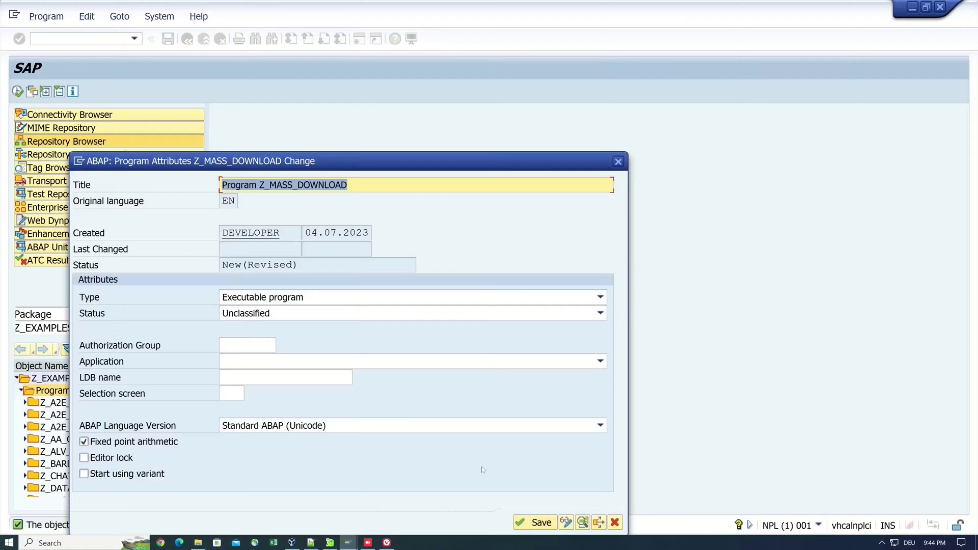
left_click(534, 523)
left_click(328, 348)
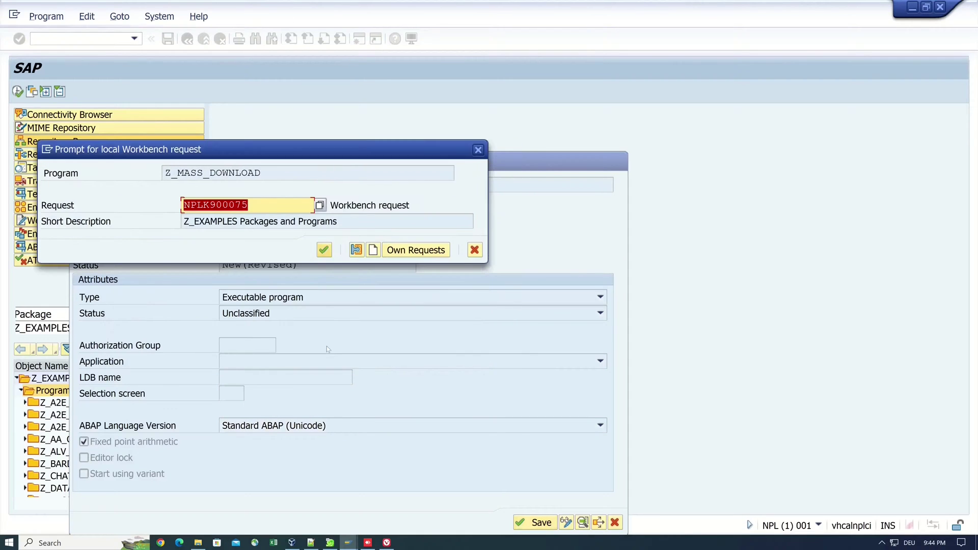
left_click(325, 250)
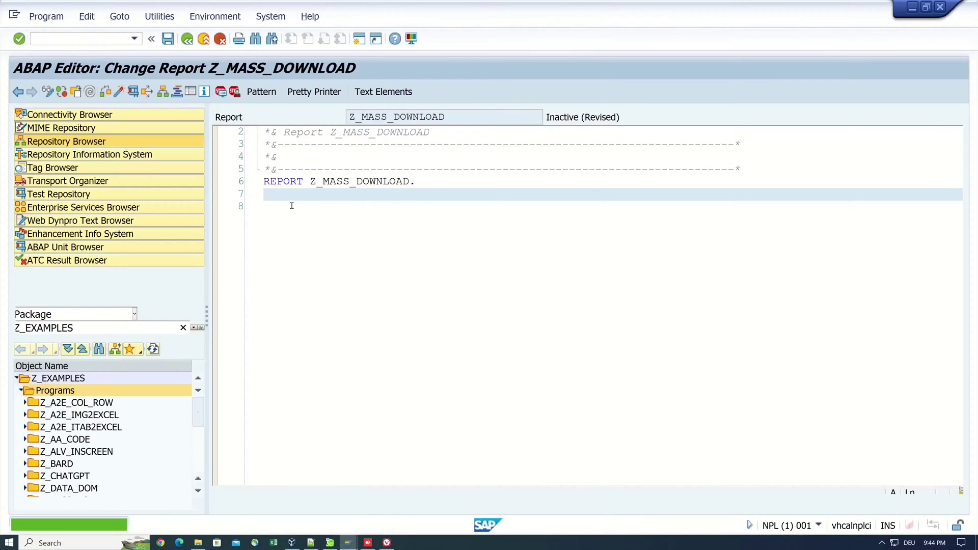
Paste the copied source, delete the duplicate 'PROGRAM zdtp_massdownload.' line, and activate the report
key("ctrl+v")
scroll(958, 356, "up", 20)
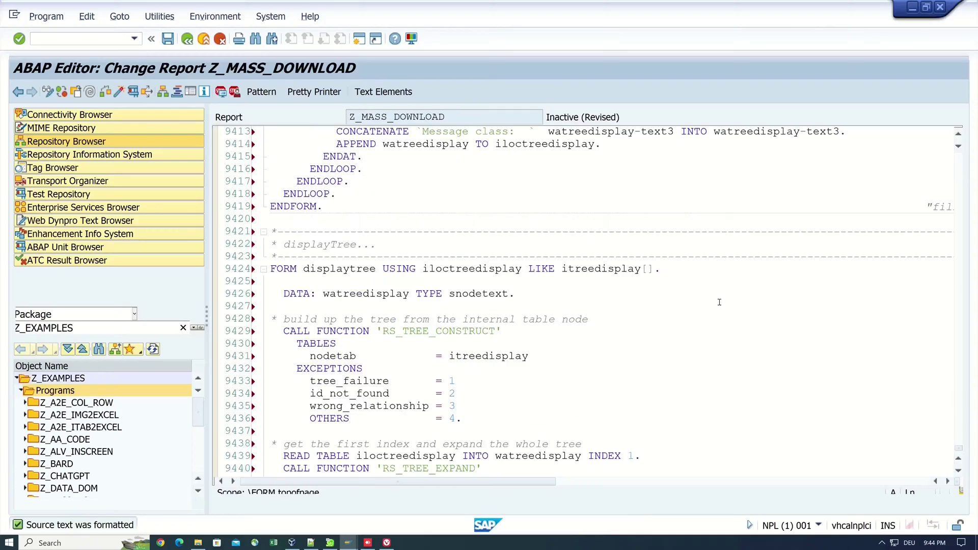
scroll(958, 355, "up", 20)
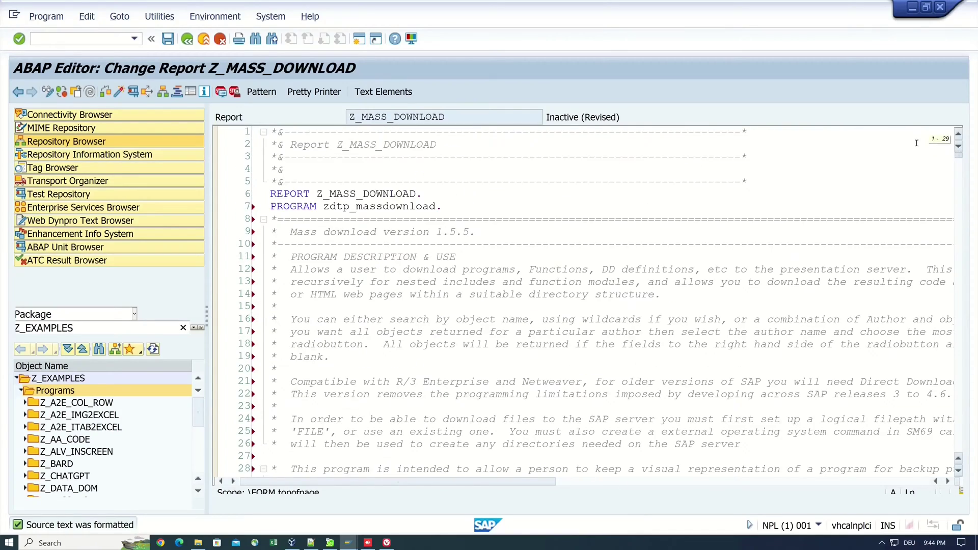
left_click_drag(446, 208, 270, 208)
key("BackSpace")
key("BackSpace")
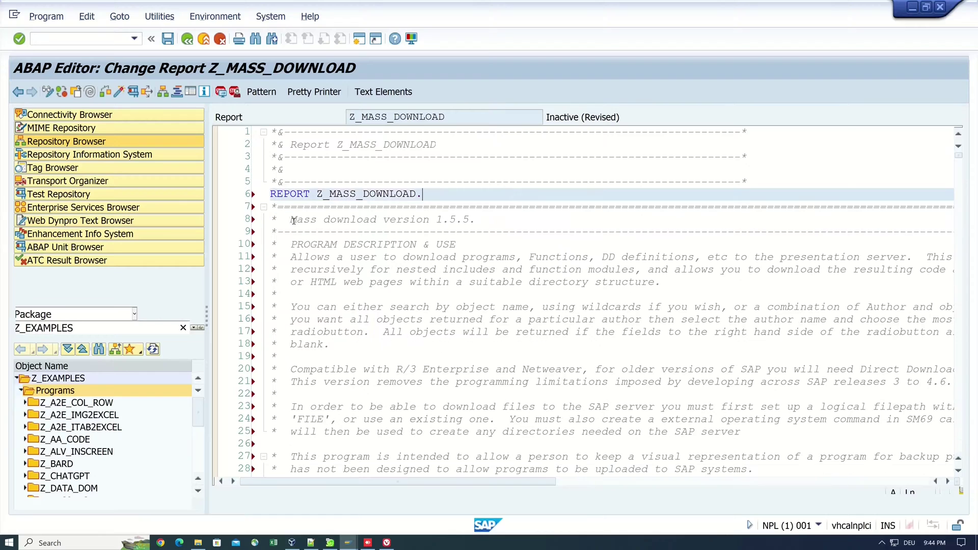
left_click(118, 93)
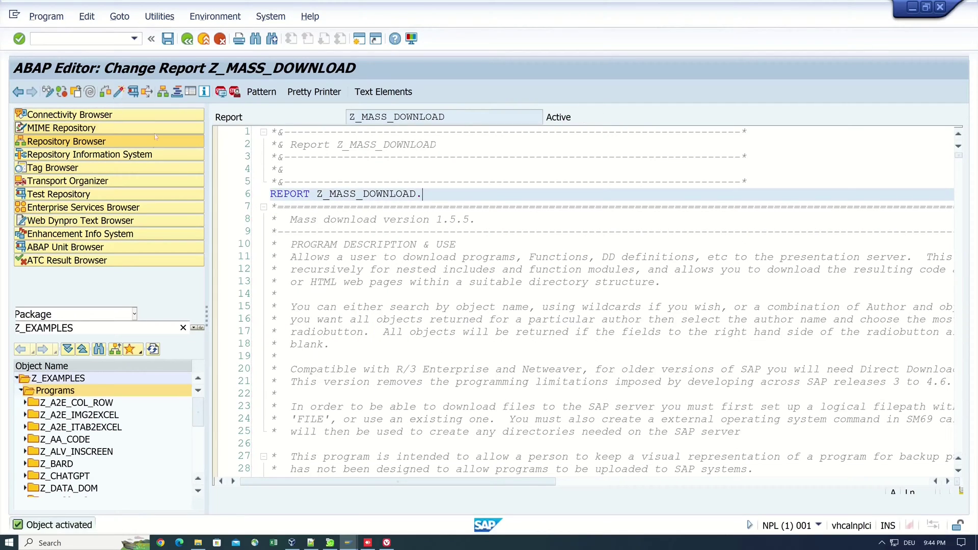
left_click(134, 92)
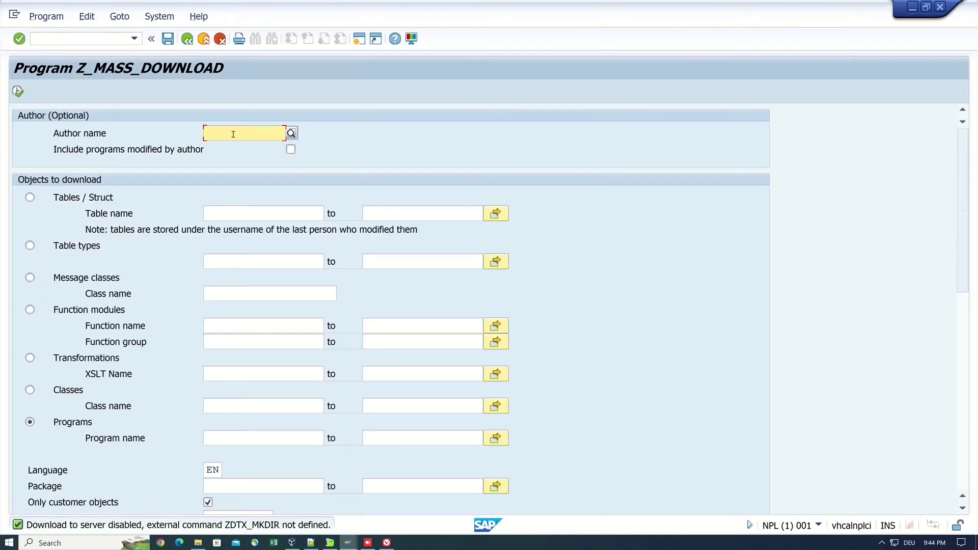
Scroll the Z_MASS_DOWNLOAD selection screen down to the Download to PC file path field
scroll(183, 212, "down", 3)
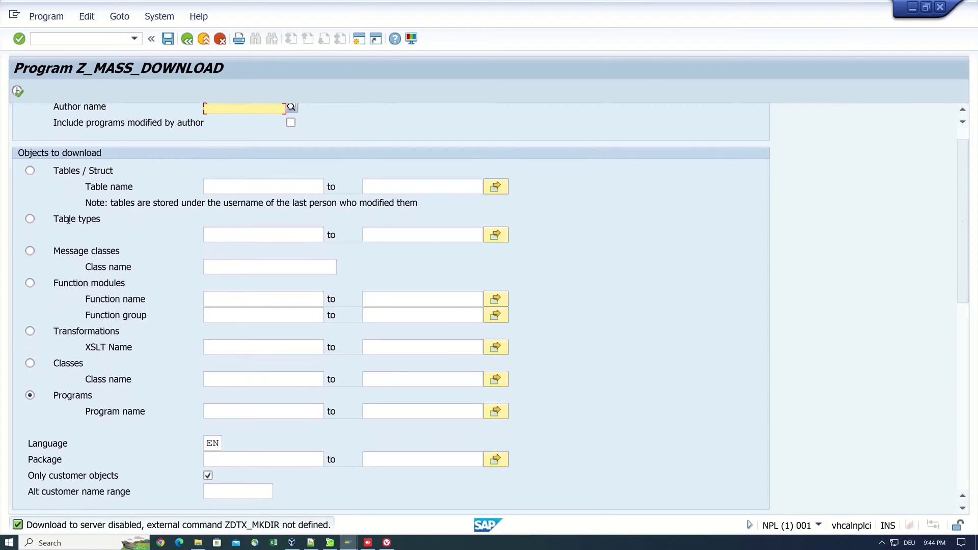
scroll(67, 220, "down", 5)
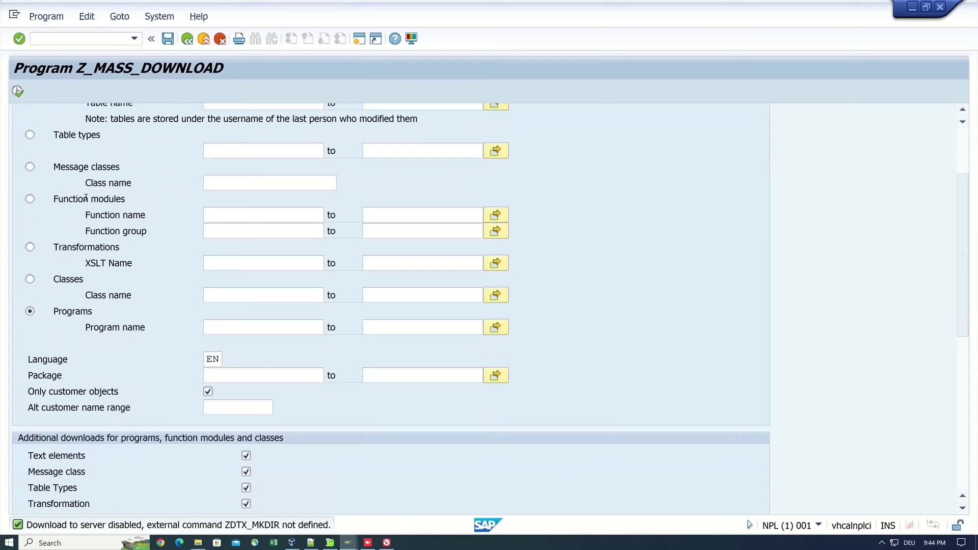
scroll(82, 242, "down", 5)
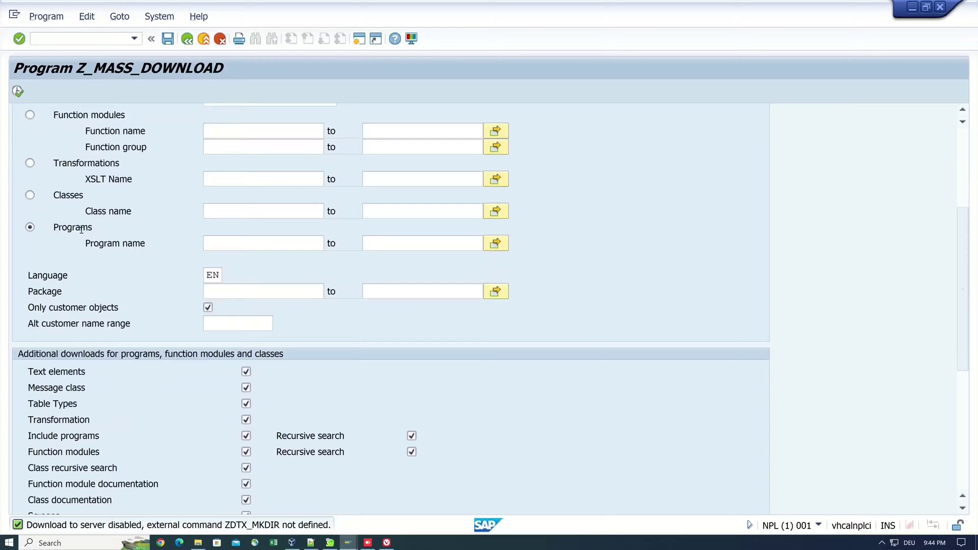
scroll(82, 229, "down", 1)
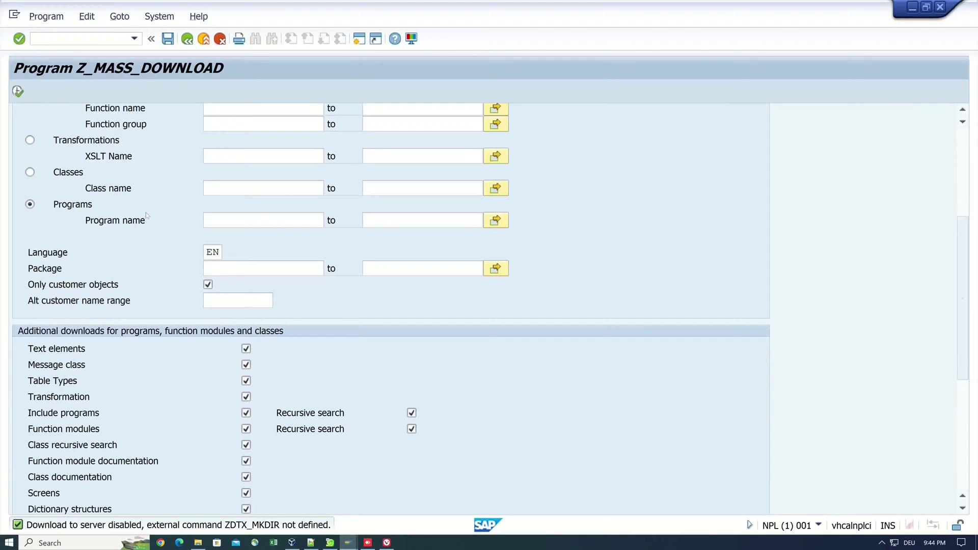
scroll(121, 295, "down", 8)
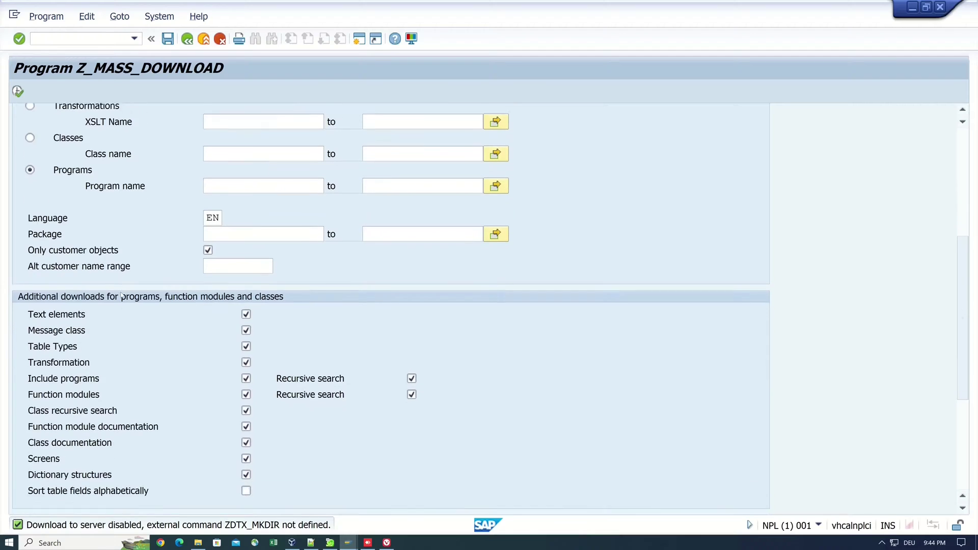
scroll(121, 295, "down", 3)
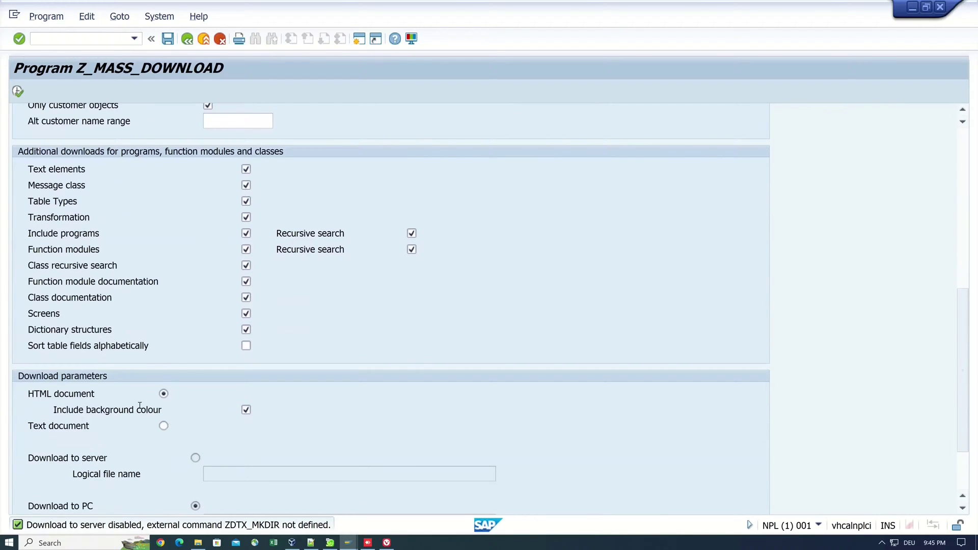
scroll(140, 406, "down", 5)
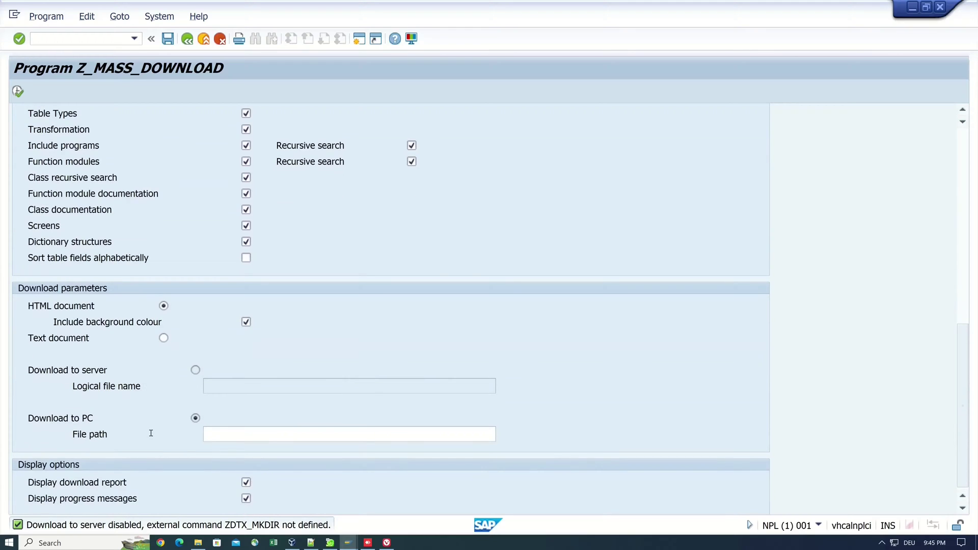
scroll(151, 433, "down", 1)
left_click(269, 435)
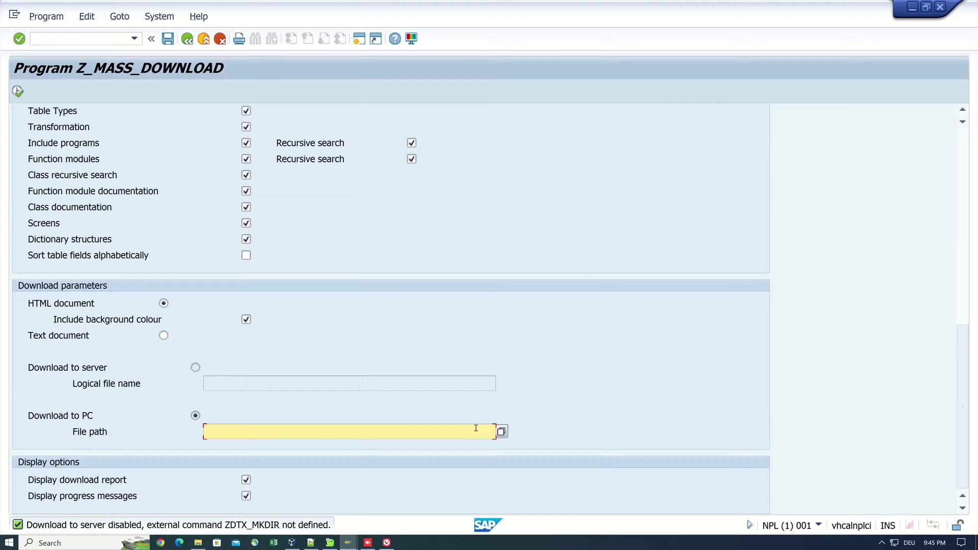
Set the download file path to C:\SAPGUI using the folder browser
left_click(502, 431)
scroll(567, 276, "down", 1)
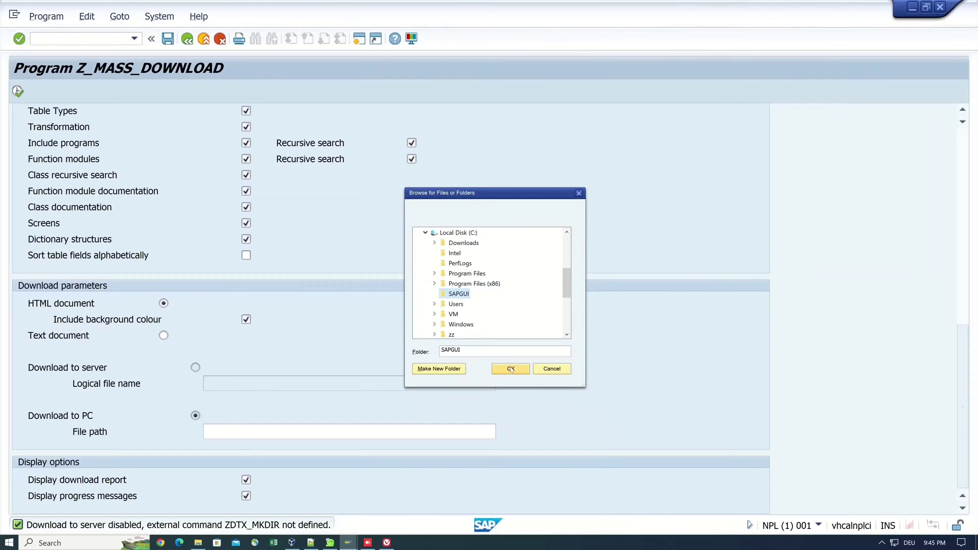
left_click(511, 369)
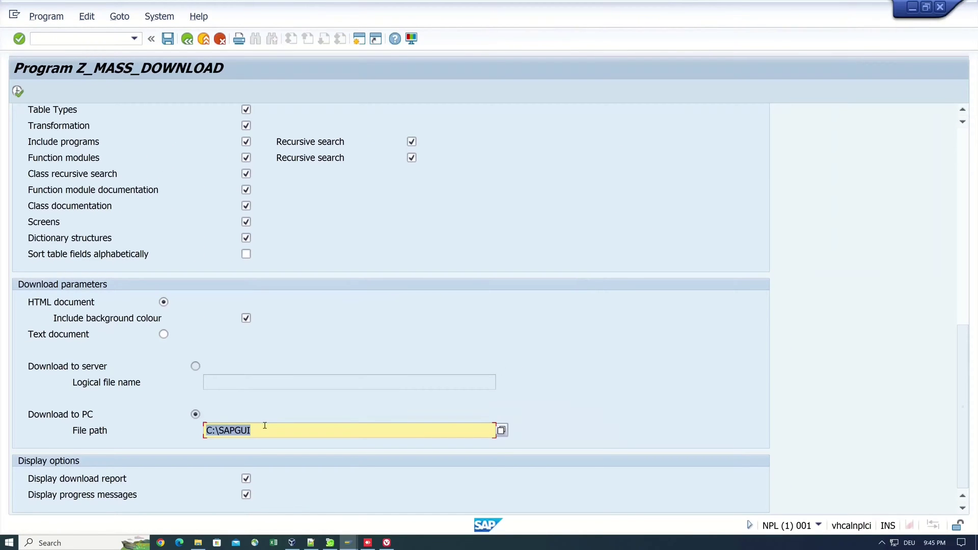
scroll(307, 283, "up", 4)
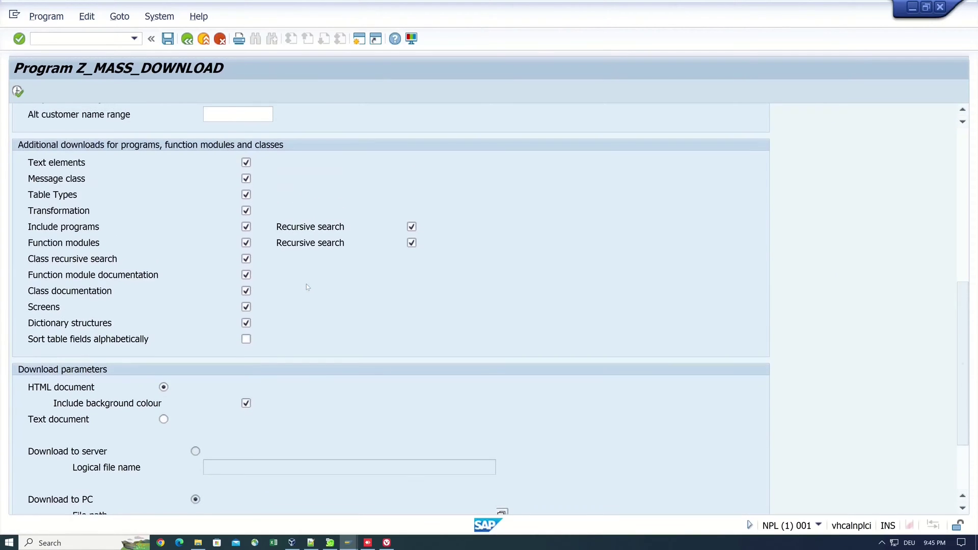
scroll(307, 286, "up", 3)
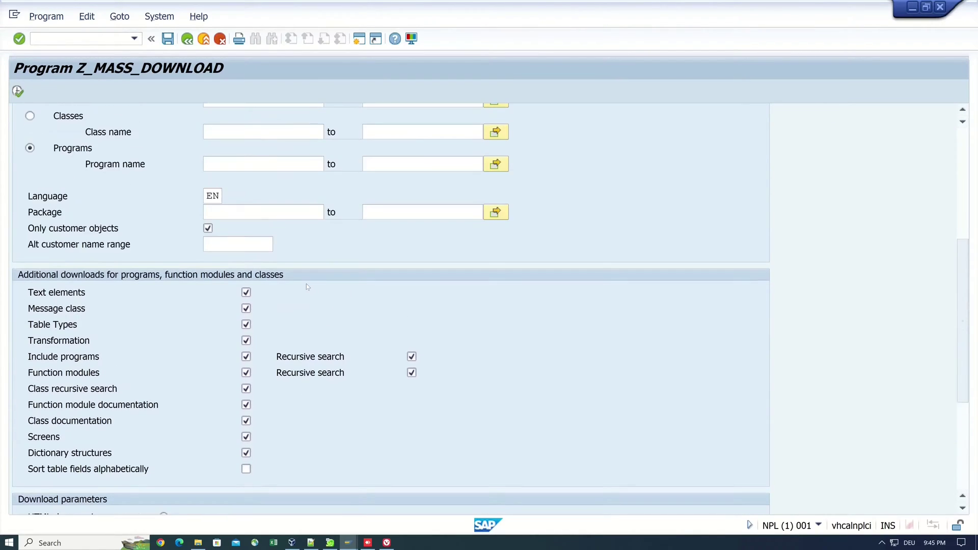
scroll(305, 281, "up", 1)
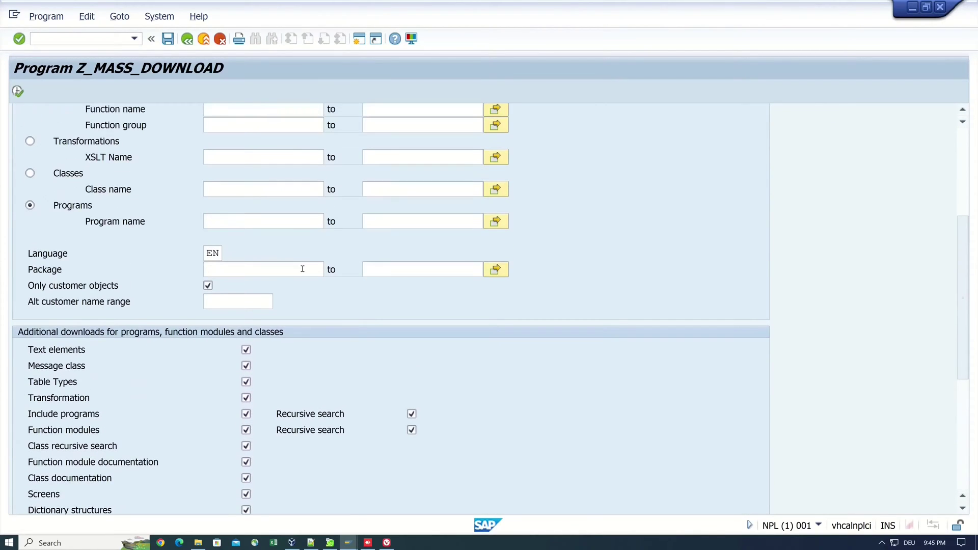
Pick Z_ITAB2EXCEL from a Z_* program search and execute the download
left_click(294, 221)
left_click(329, 221)
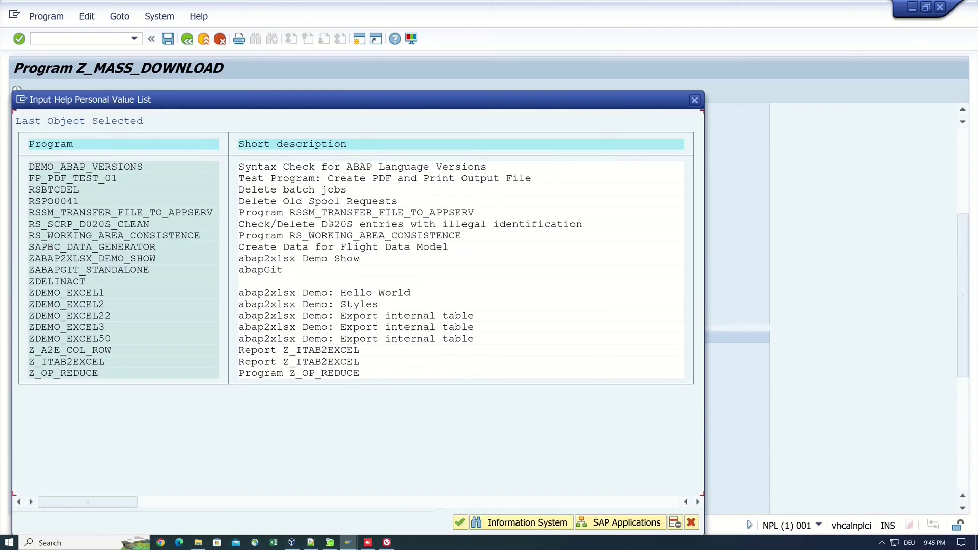
left_click(527, 523)
type("Z_*")
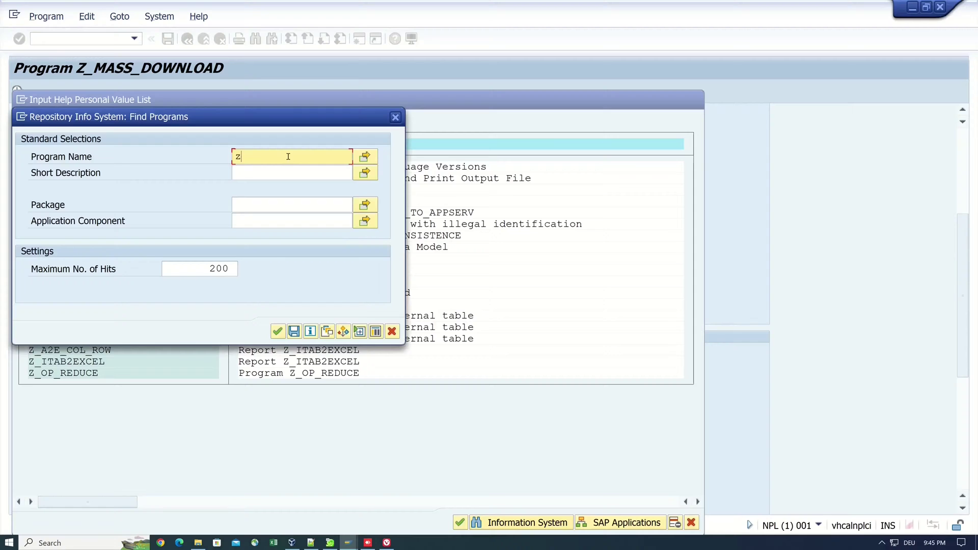
key("Return")
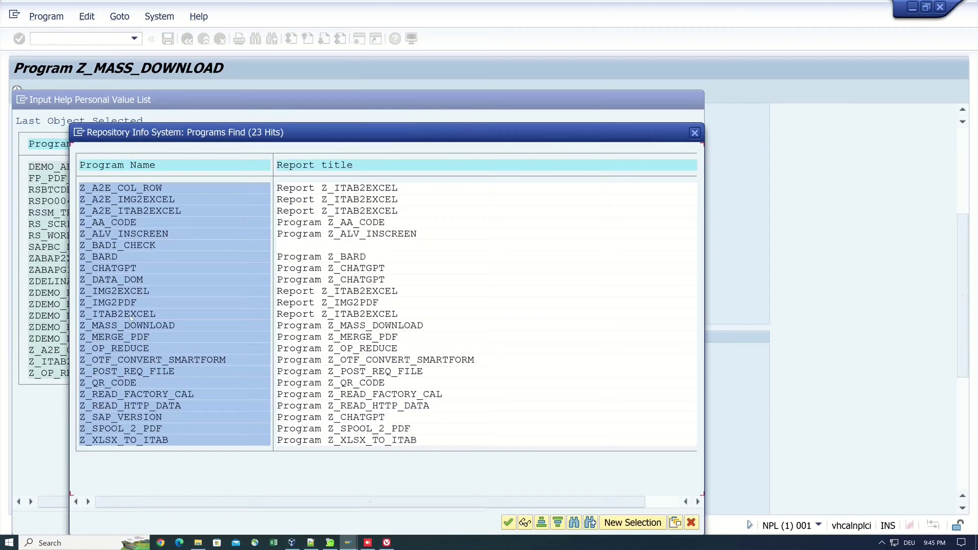
double_click(131, 316)
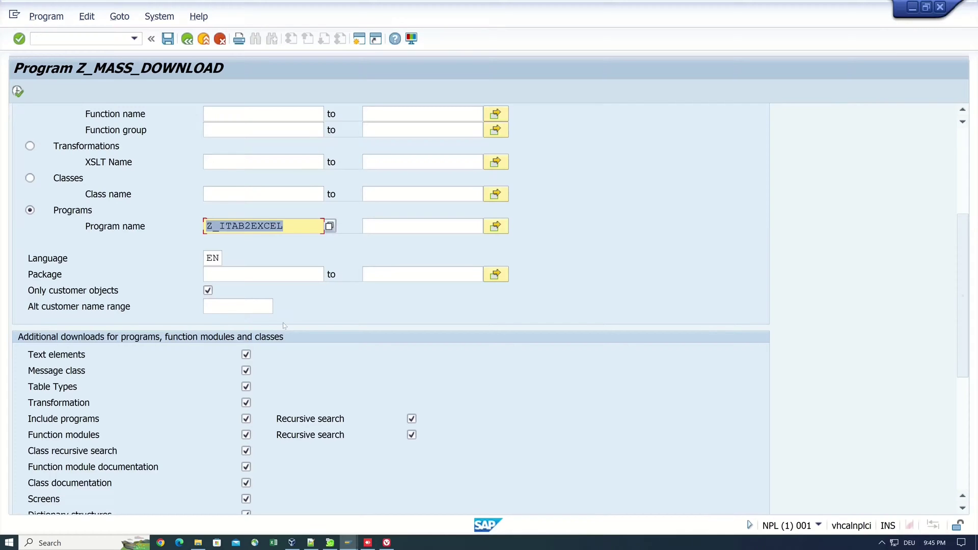
scroll(284, 326, "up", 1)
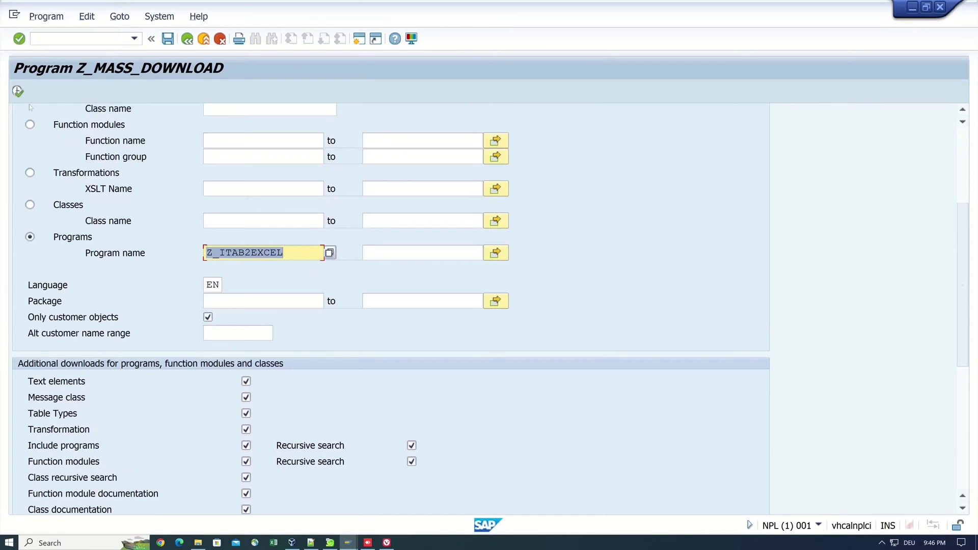
left_click(18, 92)
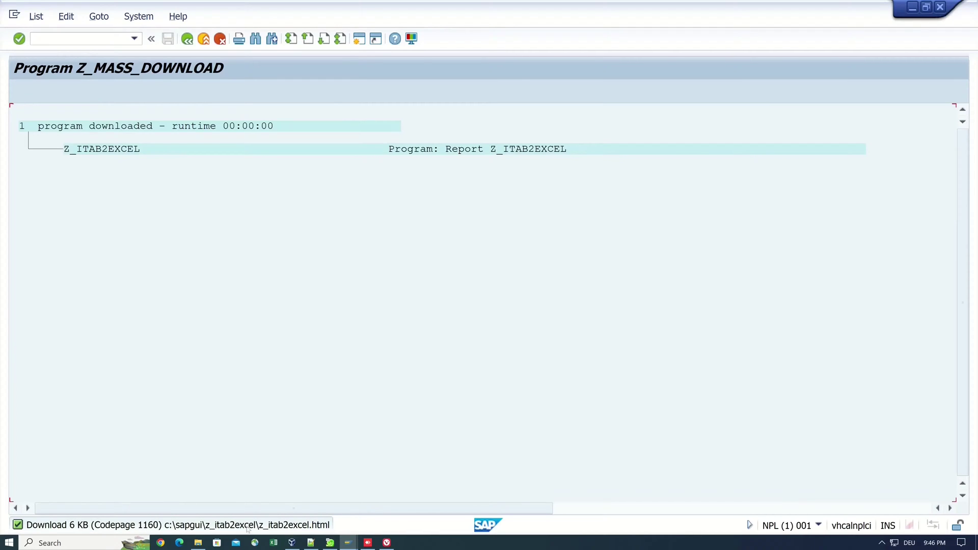
Open the z_itab2excel folder in C:\SAPGUI and bring up options for z_itab2excel.html
left_click(198, 543)
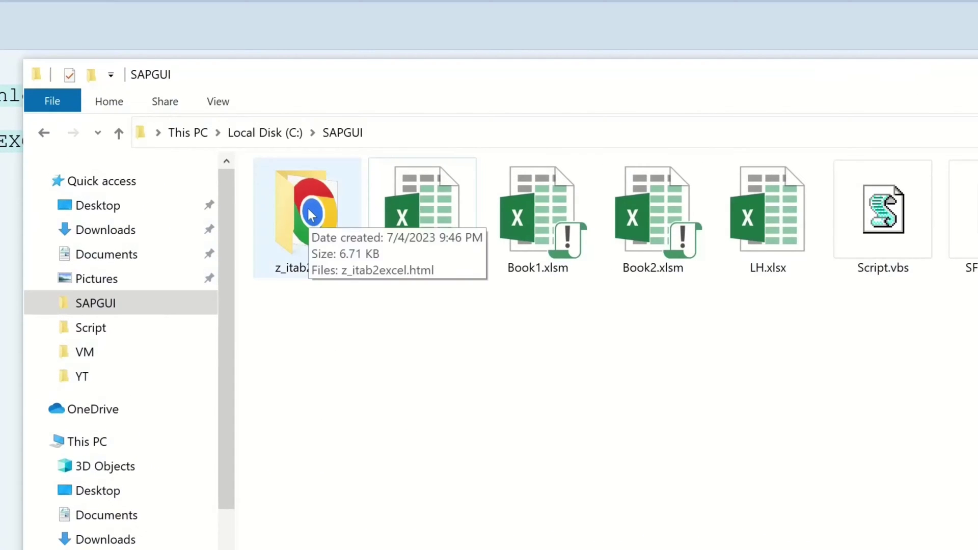
double_click(284, 199)
right_click(311, 195)
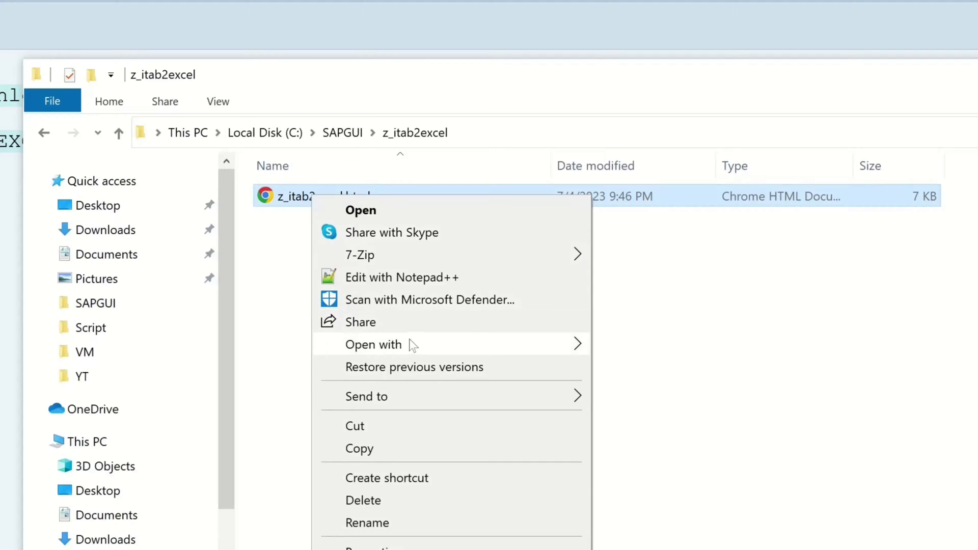
Open z_itab2excel.html in Vivaldi and browse through the Z_ITAB2EXCEL code listing
mouse_move(414, 345)
left_click(662, 414)
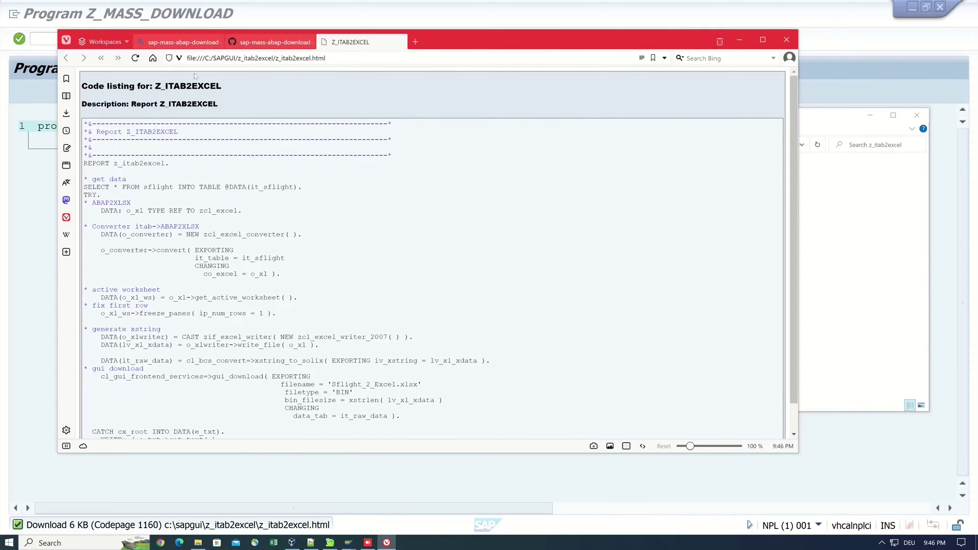
scroll(181, 183, "down", 1)
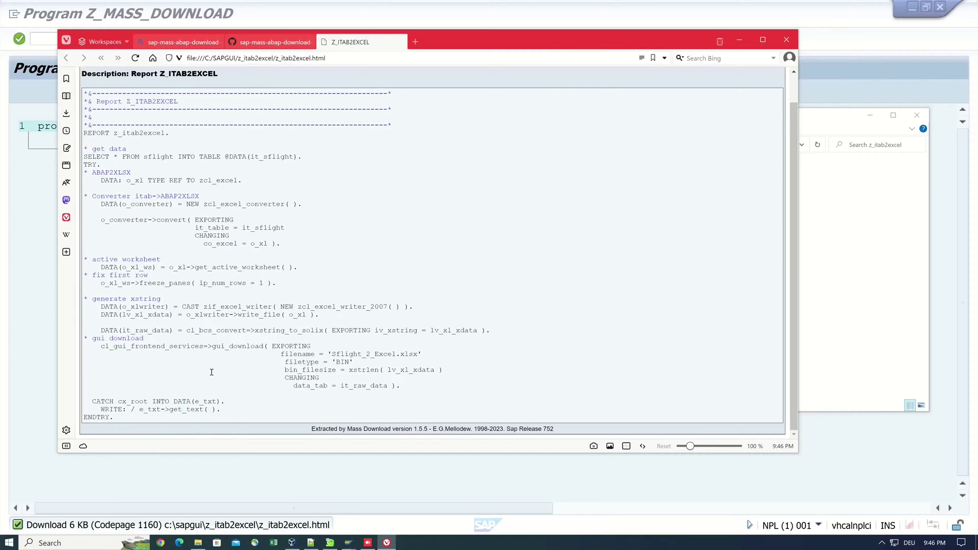
scroll(337, 407, "up", 1)
scroll(336, 407, "down", 1)
scroll(102, 128, "up", 1)
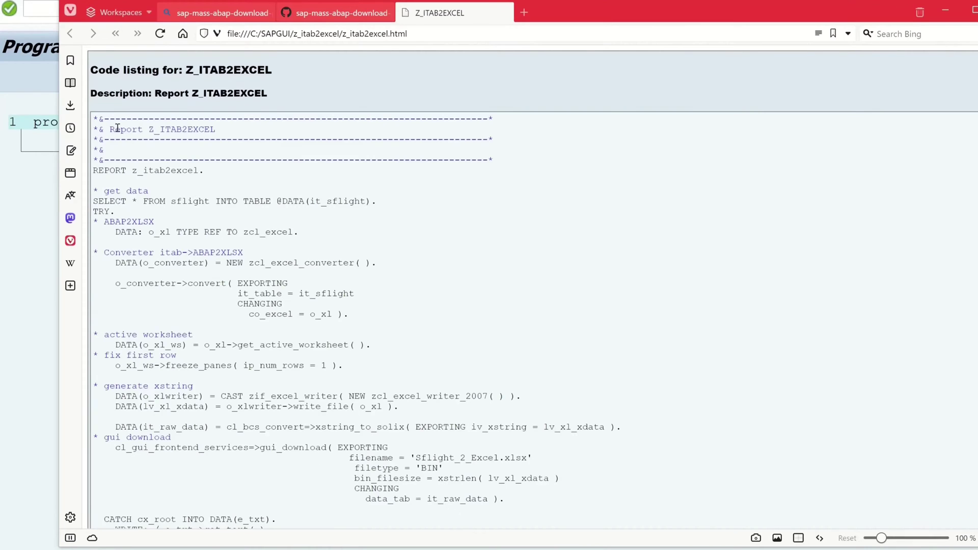
left_click_drag(96, 120, 356, 489)
left_click(435, 285)
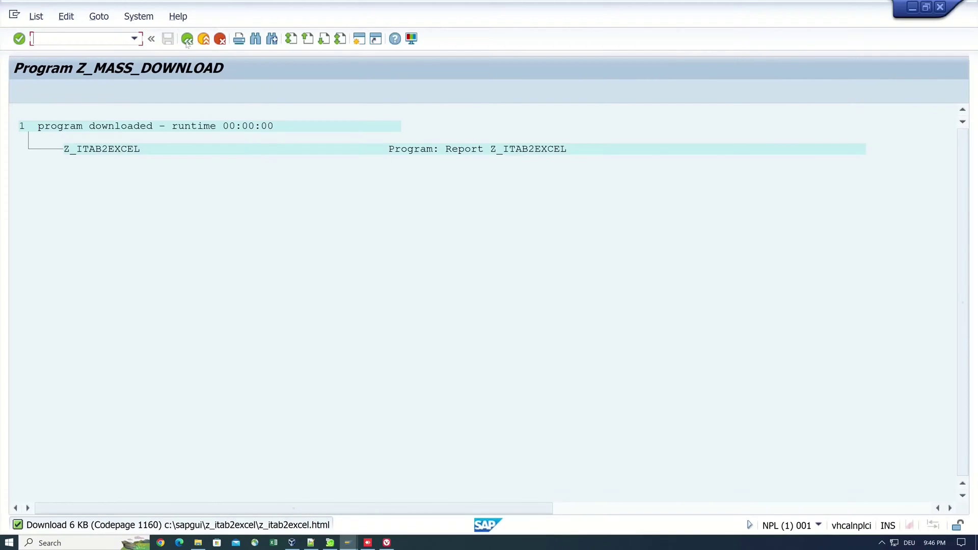
Return to the Z_MASS_DOWNLOAD selection screen and clear the Z_ITAB2EXCEL program name
left_click(187, 40)
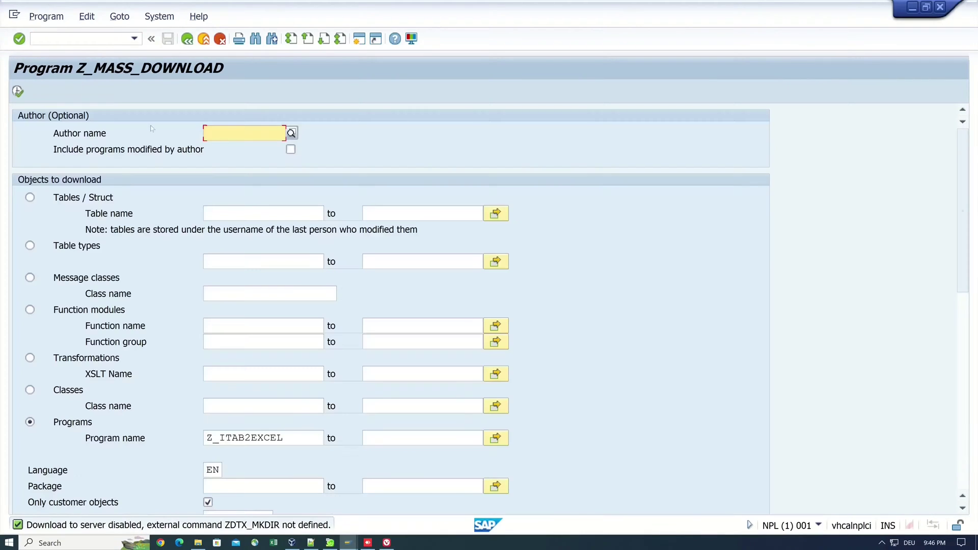
scroll(189, 398, "down", 3)
left_click_drag(292, 393, 115, 397)
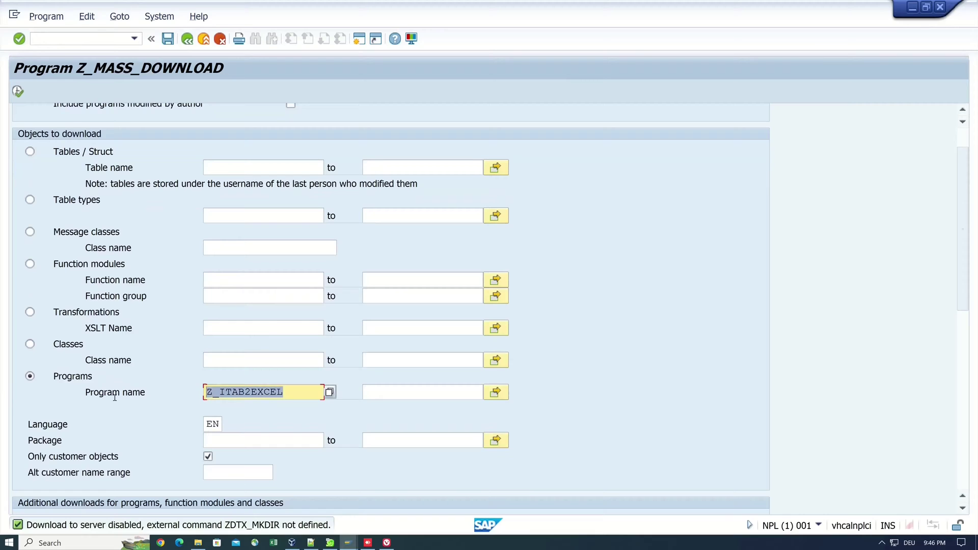
key("Delete")
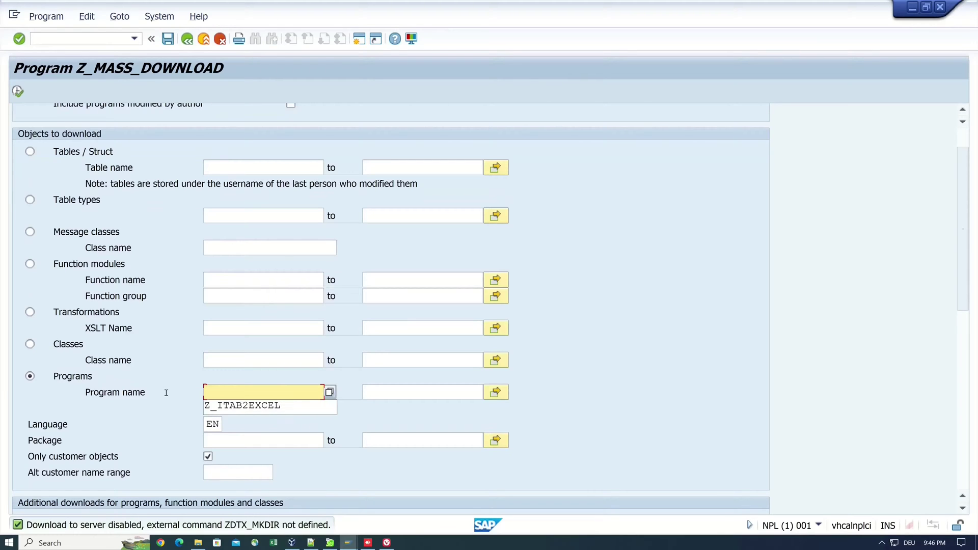
left_click(166, 393)
Set the Package field to Z_EXAMPLES, picking it from the package search help
scroll(253, 441, "down", 1)
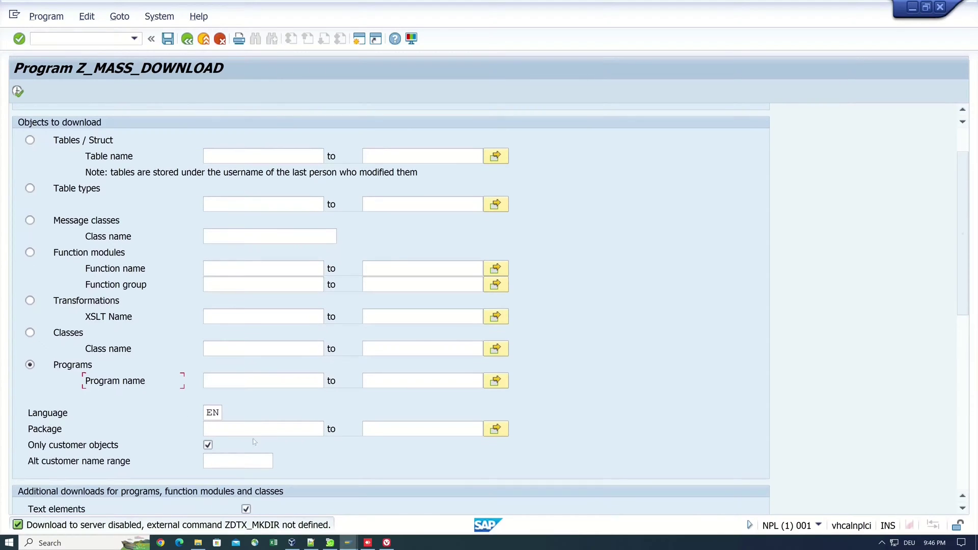
left_click(256, 429)
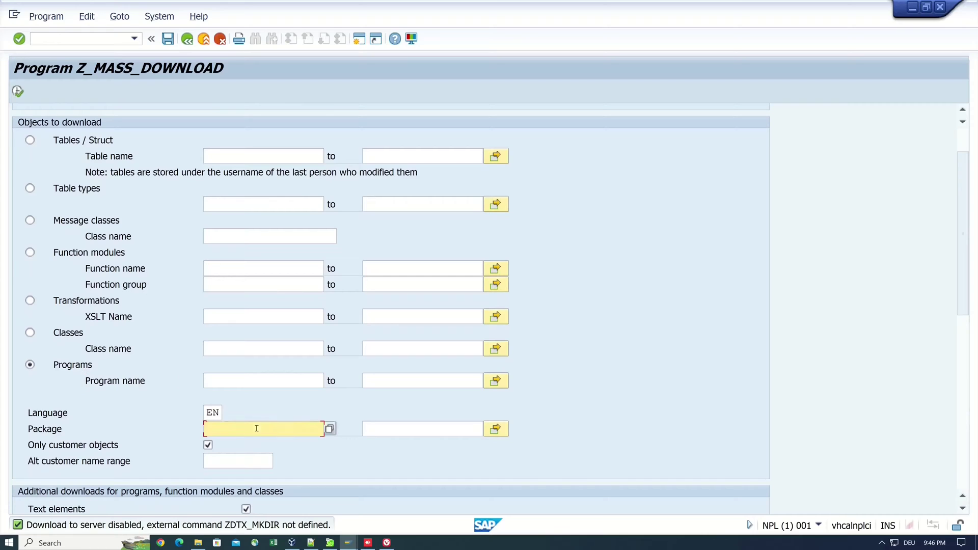
type("Z_EXAMPLES")
left_click(330, 429)
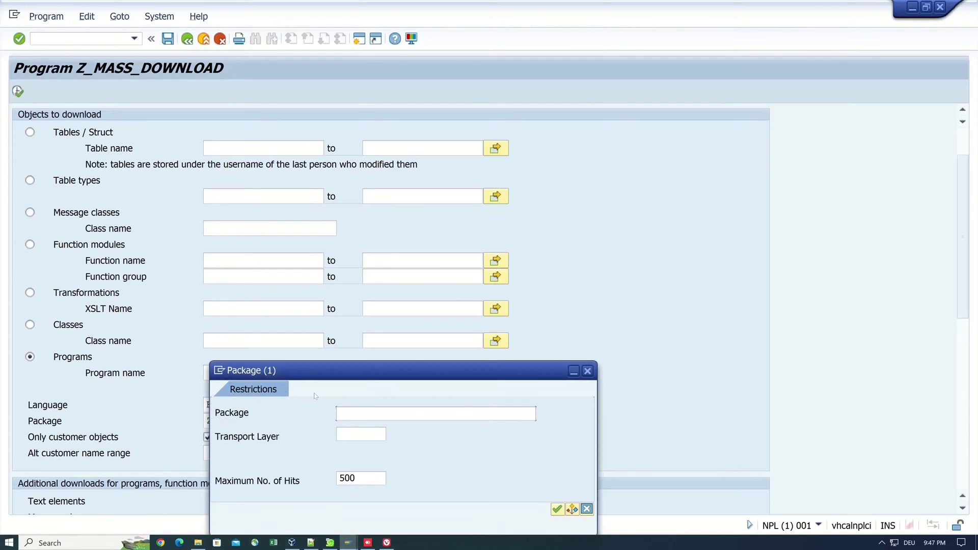
type("z_examples")
key("Return")
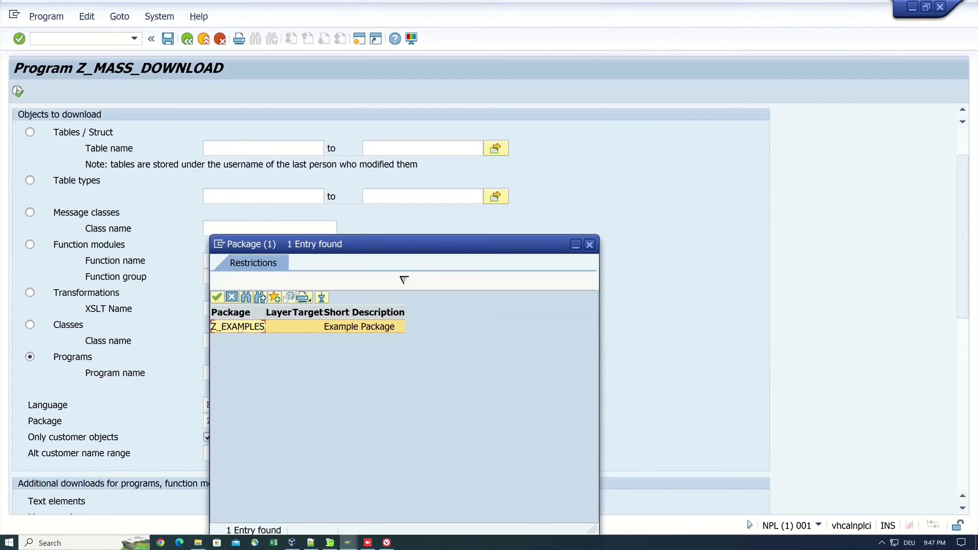
double_click(245, 327)
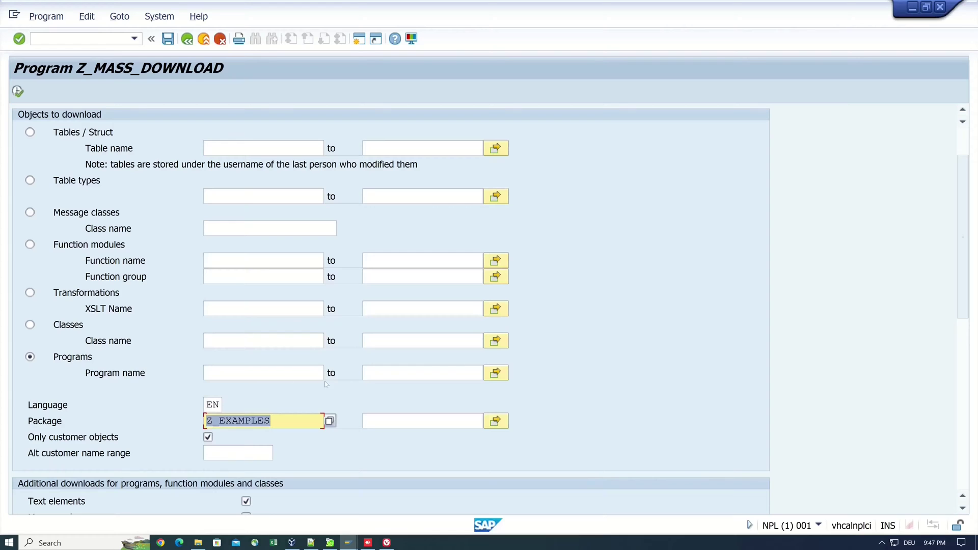
Check the programs in Z_EXAMPLES in SE80, then close that session
left_click(87, 38)
type("/nse80")
key("Return")
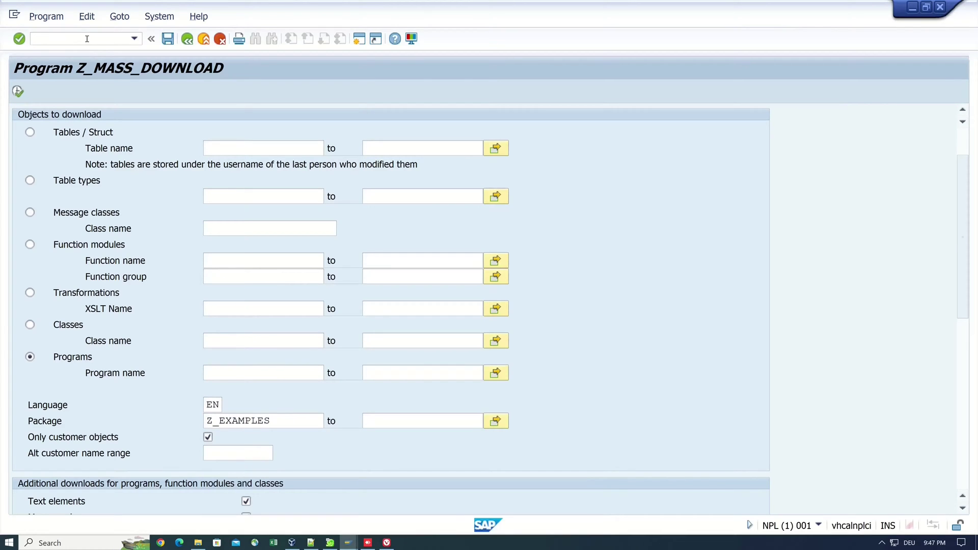
double_click(42, 390)
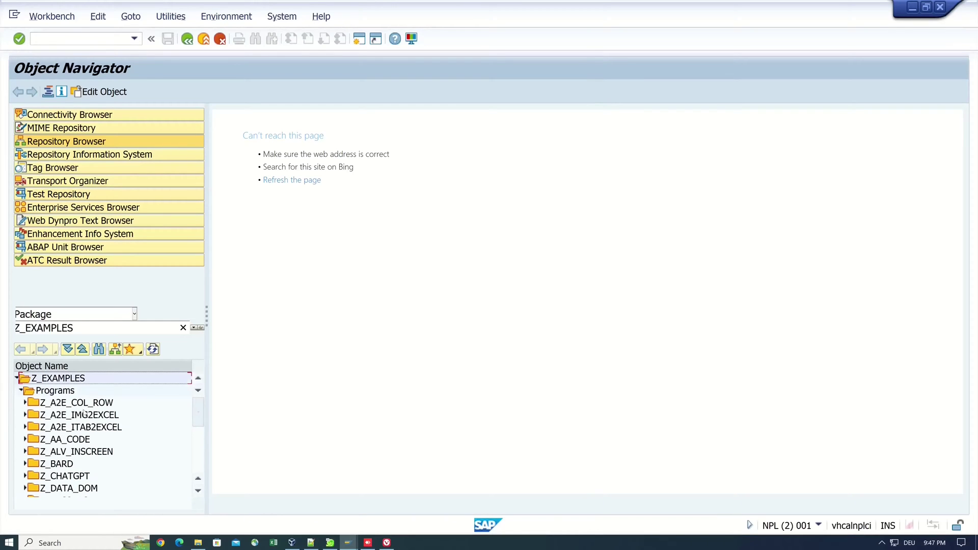
left_click(940, 6)
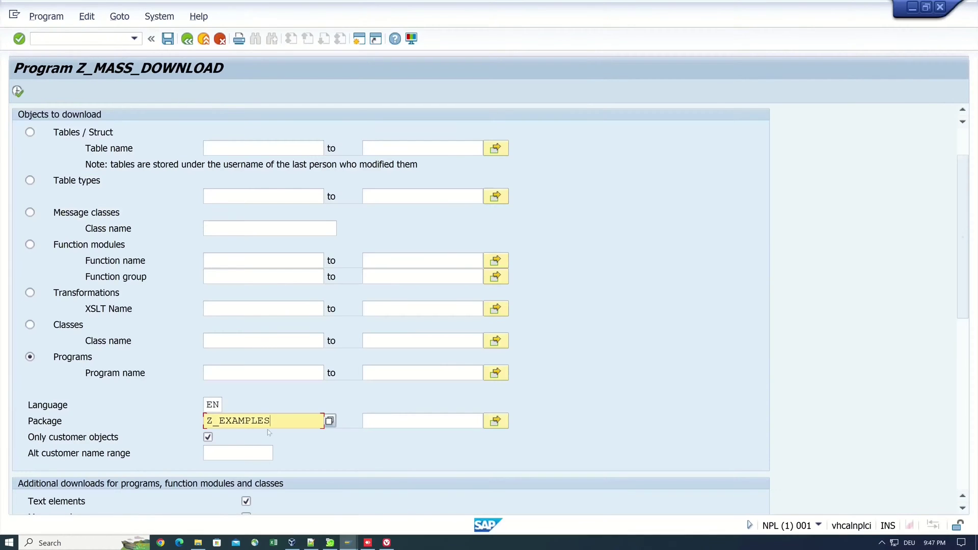
Run the download for the whole Z_EXAMPLES package
scroll(268, 430, "down", 1)
scroll(267, 430, "down", 6)
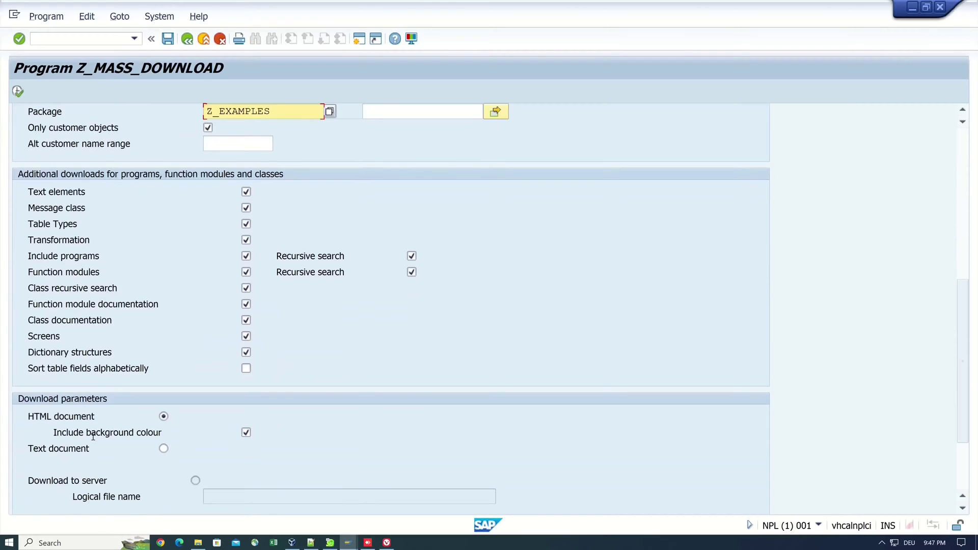
scroll(255, 411, "down", 2)
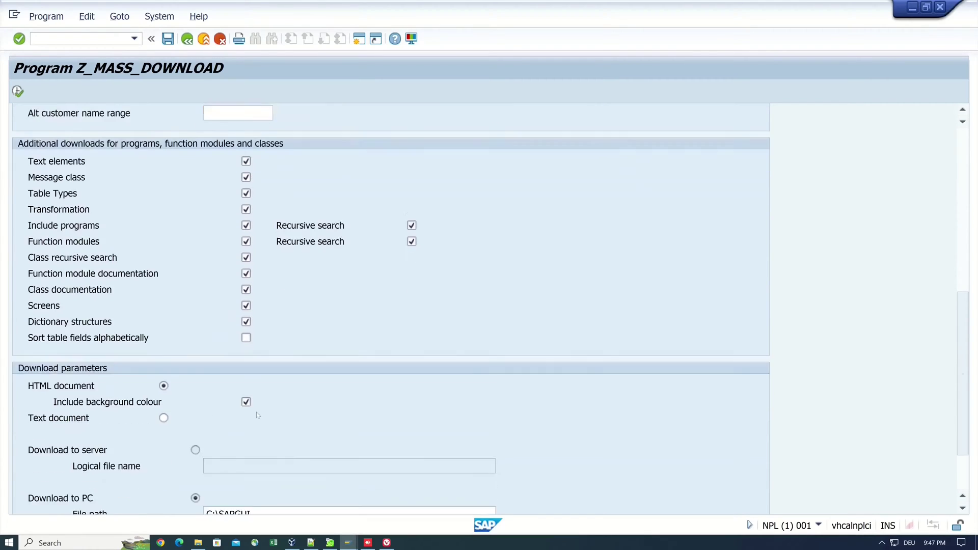
left_click(17, 90)
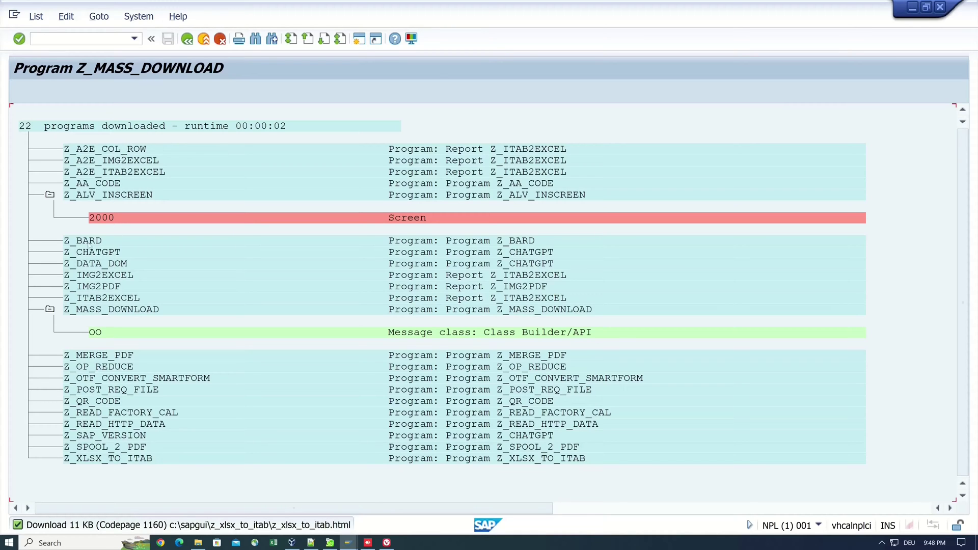
Scroll the download log sideways to review the 22 downloaded programs and their HTML files
scroll(101, 280, "right", 2)
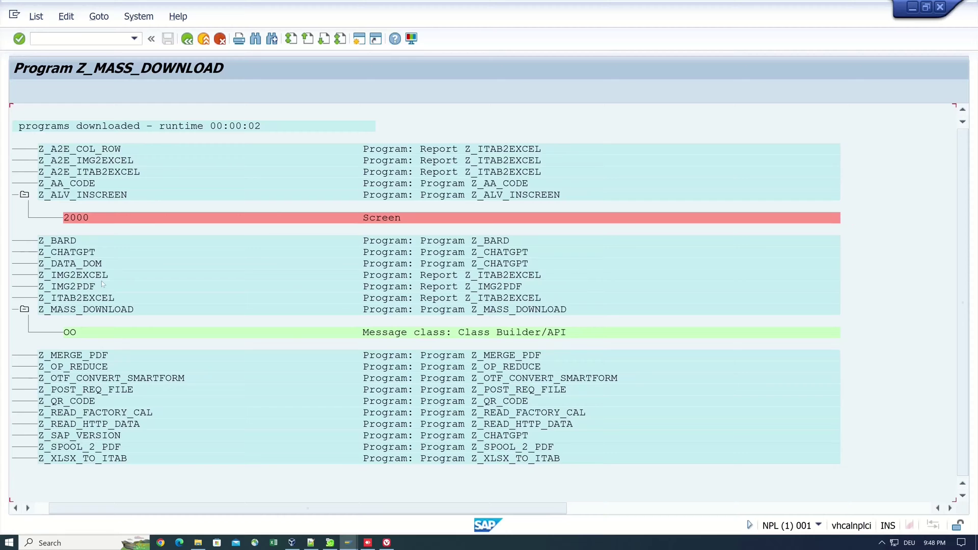
scroll(102, 284, "left", 2)
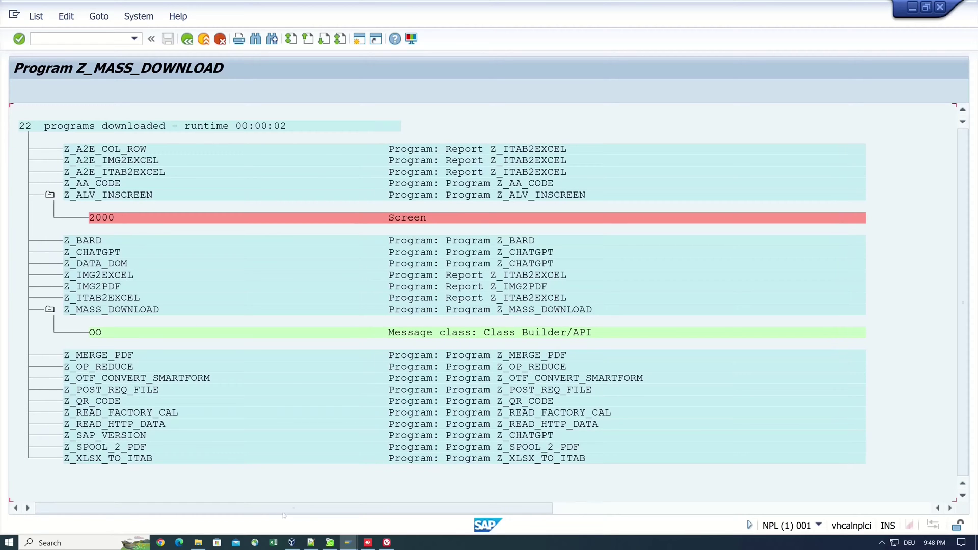
In File Explorer, move from z_itab2excel up to C:\SAPGUI and into the z_spool_2_pdf folder
left_click(197, 543)
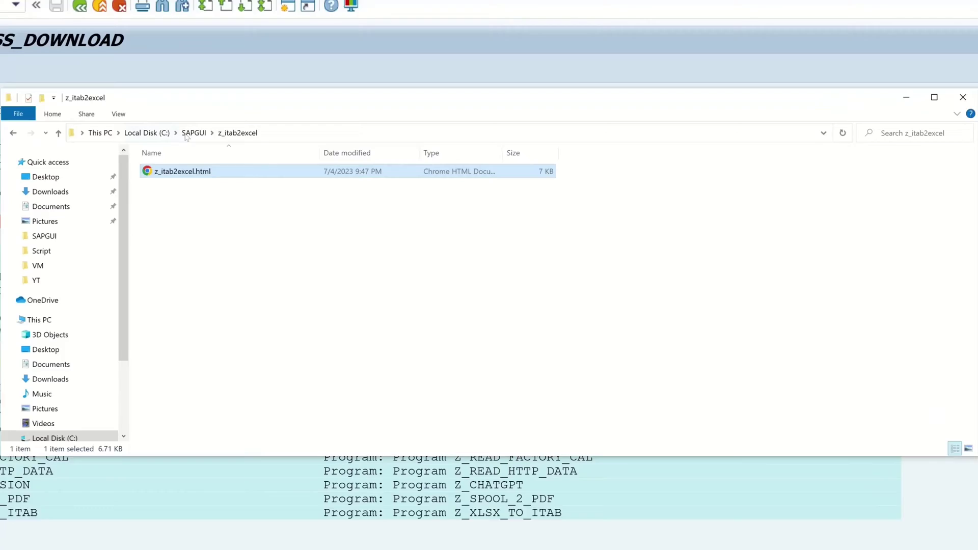
left_click(281, 144)
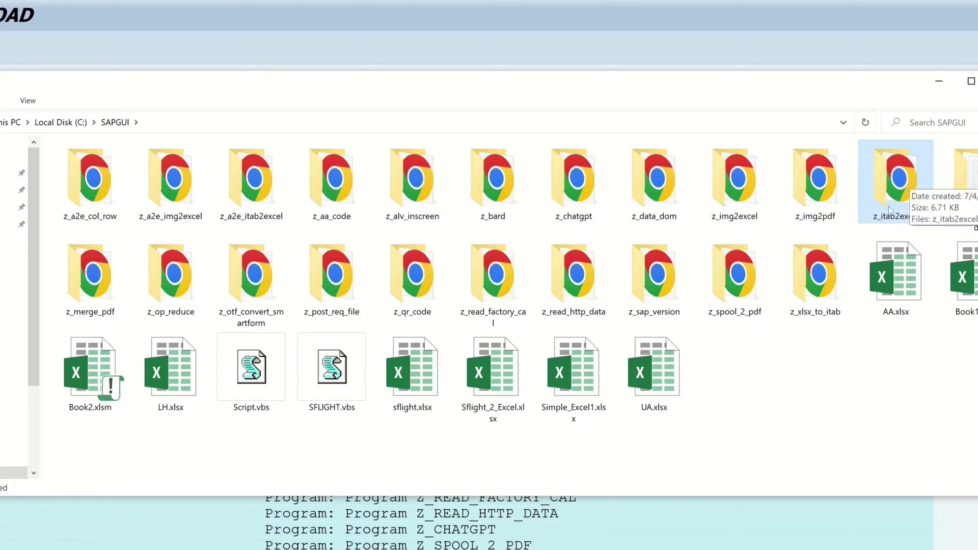
double_click(738, 274)
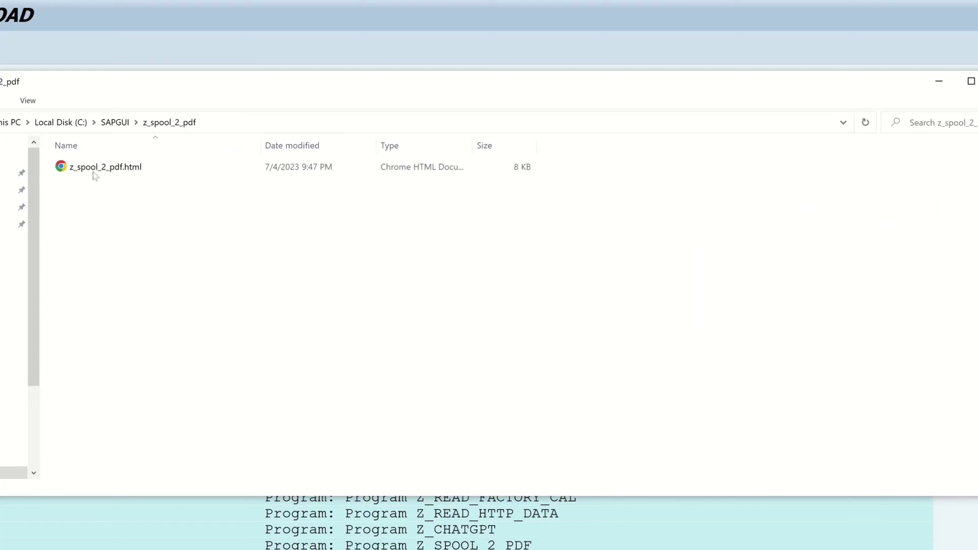
Open z_spool_2_pdf.html with Vivaldi
left_click(102, 172)
right_click(102, 173)
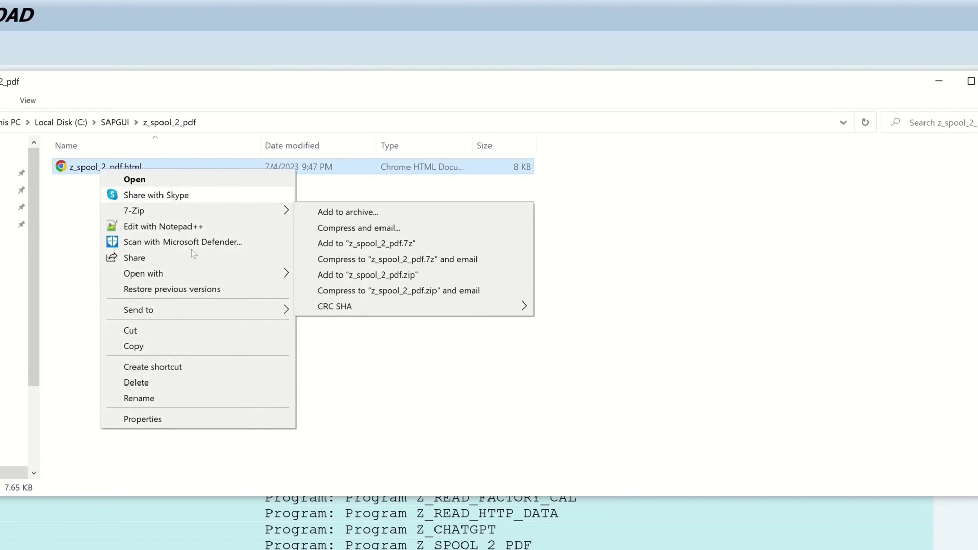
mouse_move(204, 273)
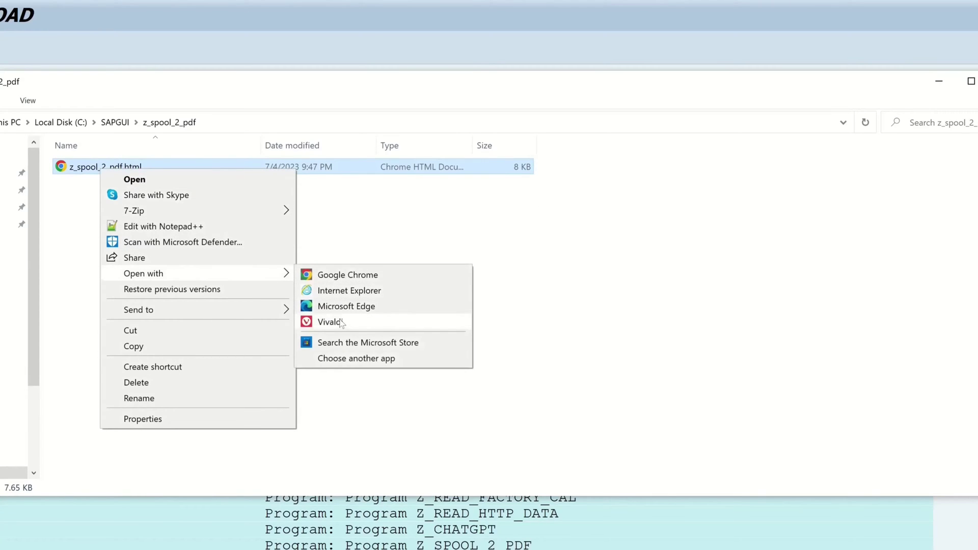
left_click(356, 323)
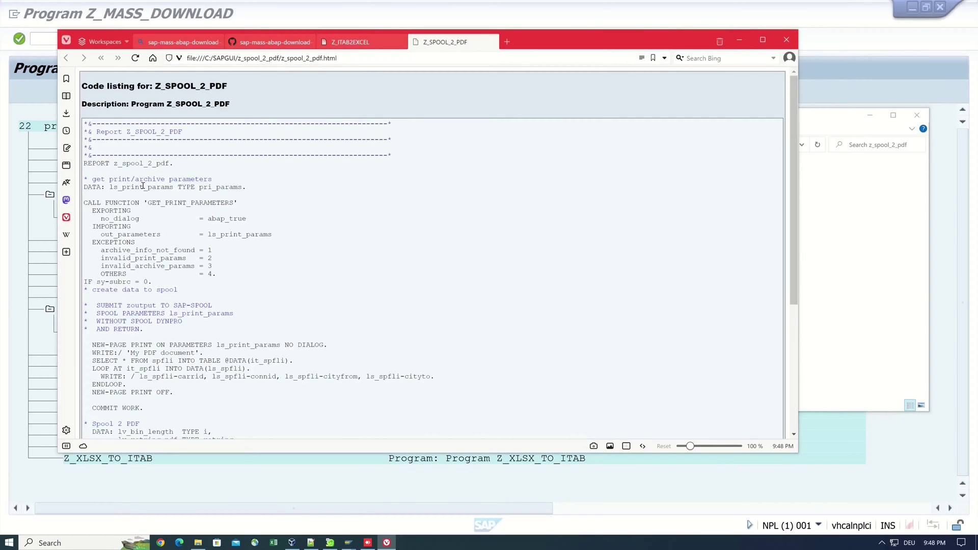
Scroll through the Z_SPOOL_2_PDF listing, then return File Explorer to C:\SAPGUI
scroll(155, 217, "down", 5)
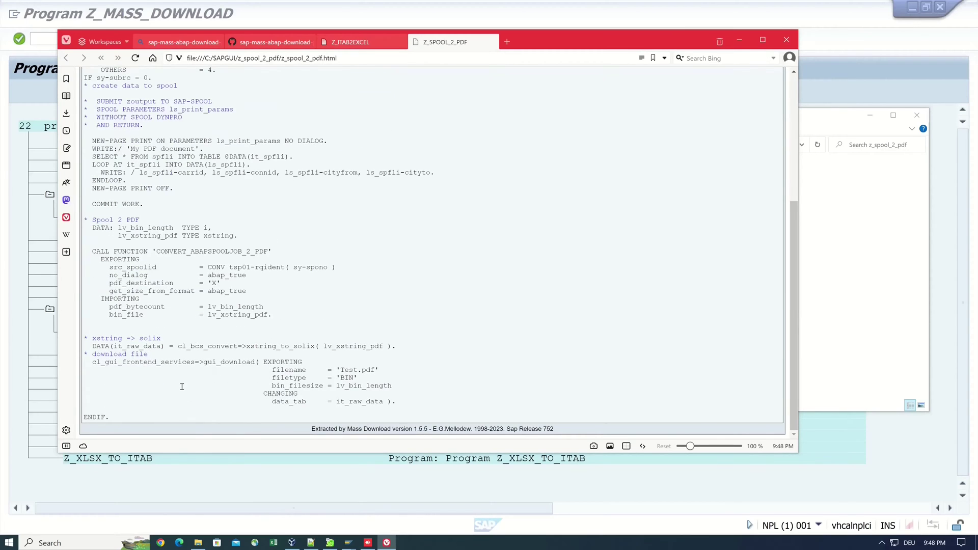
scroll(184, 382, "up", 5)
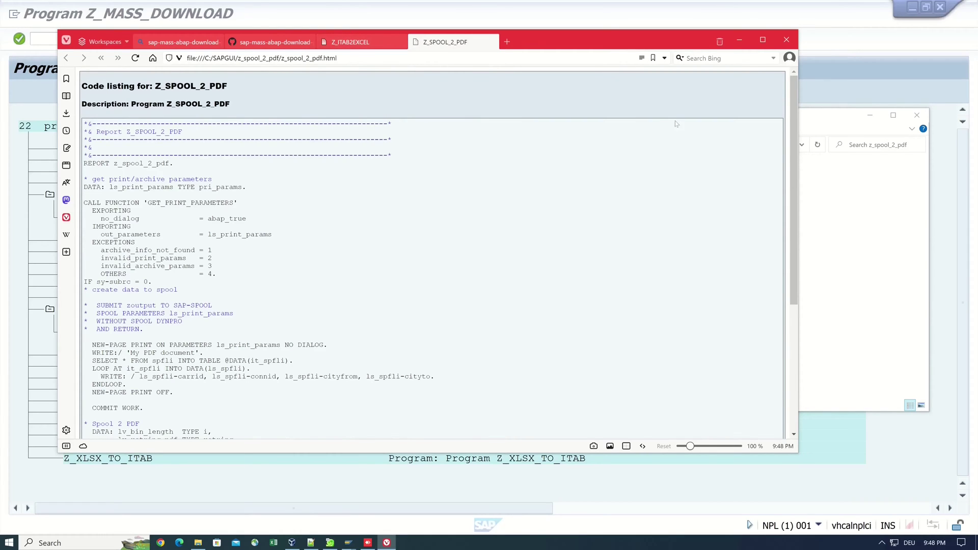
left_click(856, 226)
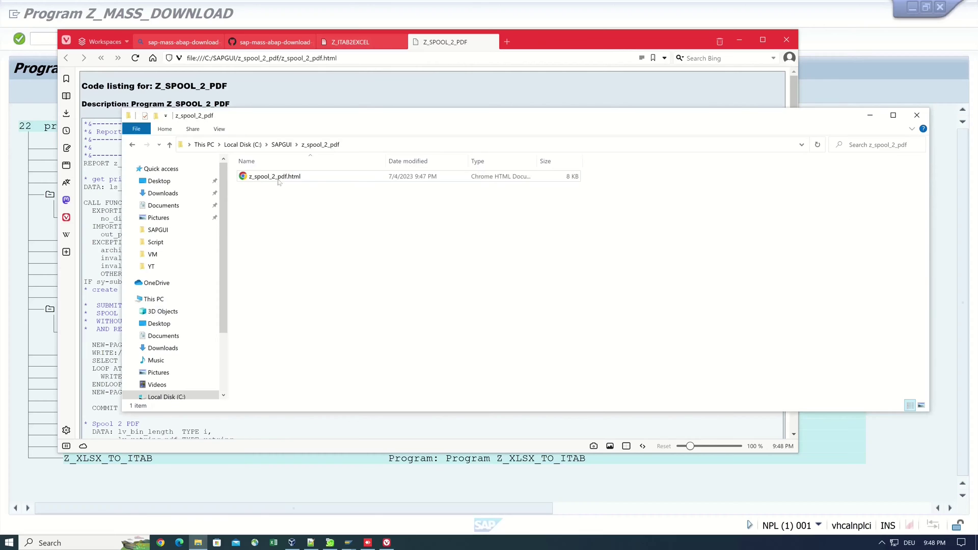
left_click(282, 146)
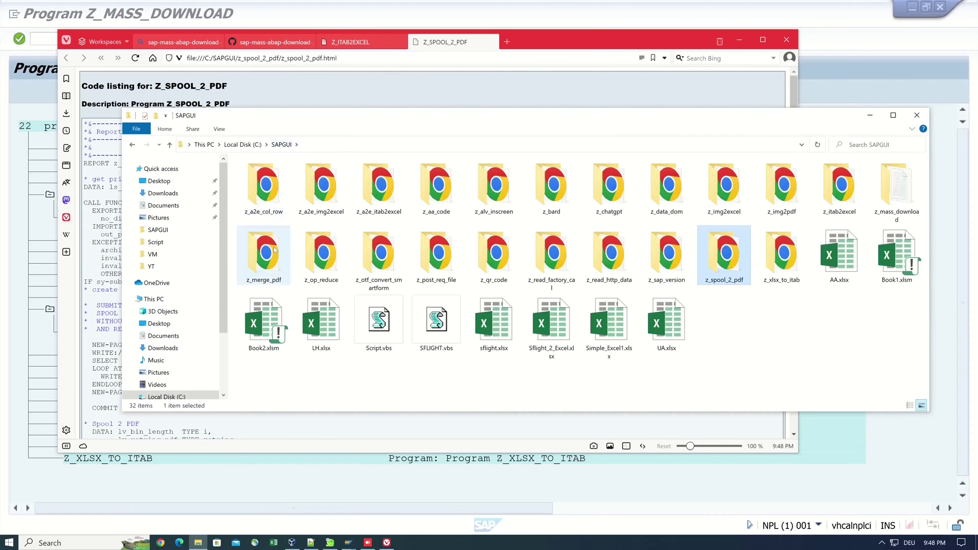